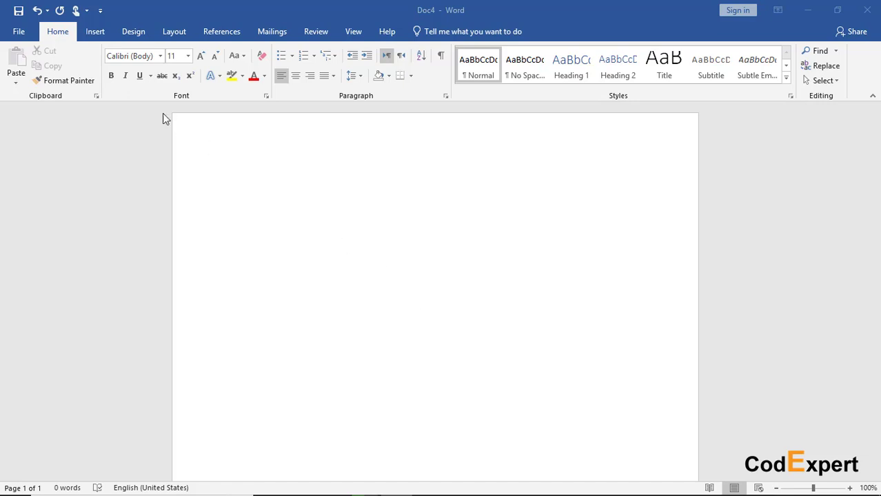
pyautogui.click(97, 34)
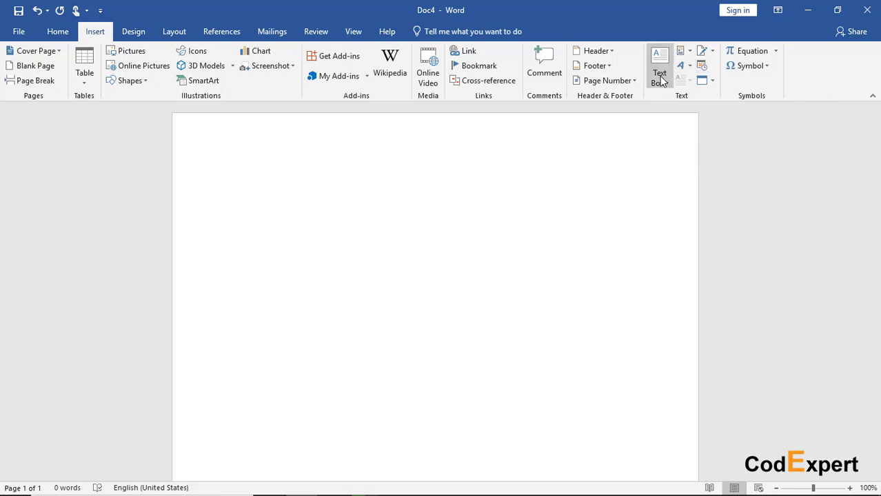
pyautogui.click(138, 83)
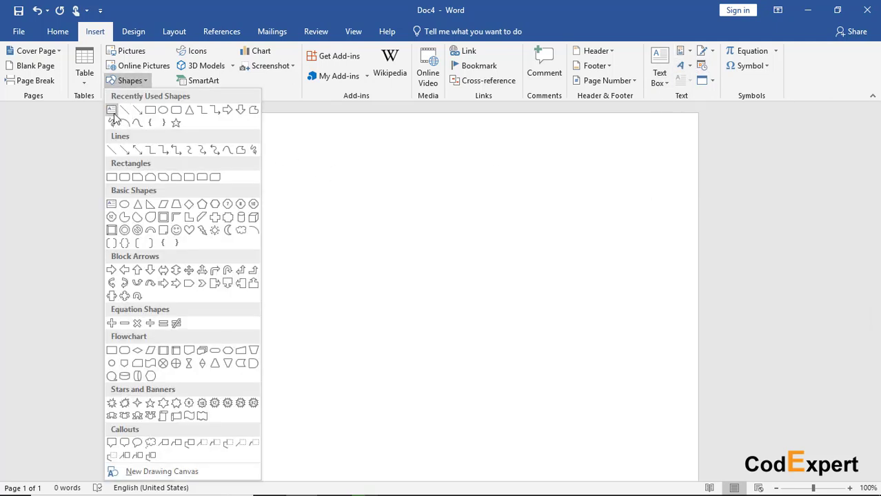
pyautogui.click(352, 176)
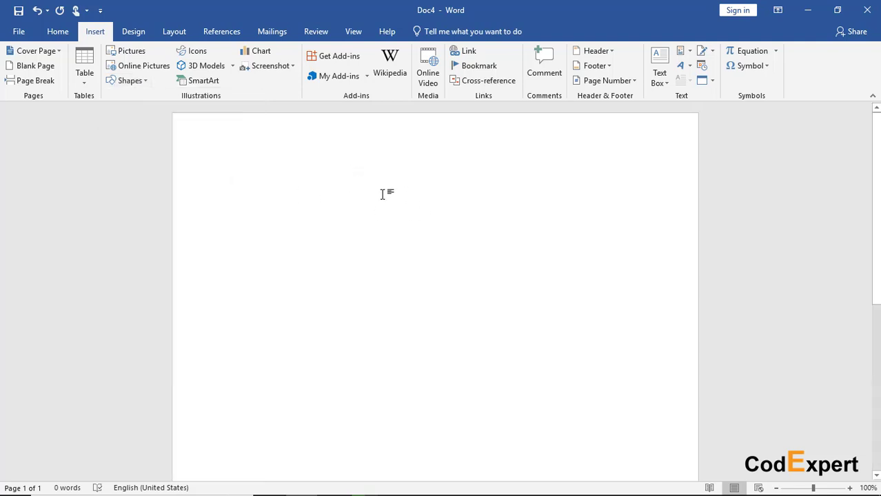
# Step: Fill the blank document with sample paragraphs using the =rand() formula
pyautogui.write('=rand(')
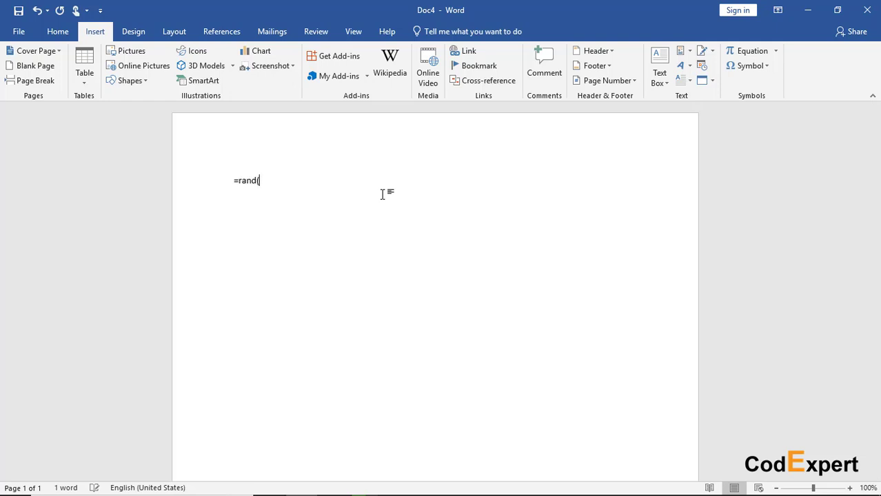
pyautogui.write(')')
pyautogui.press('Return')
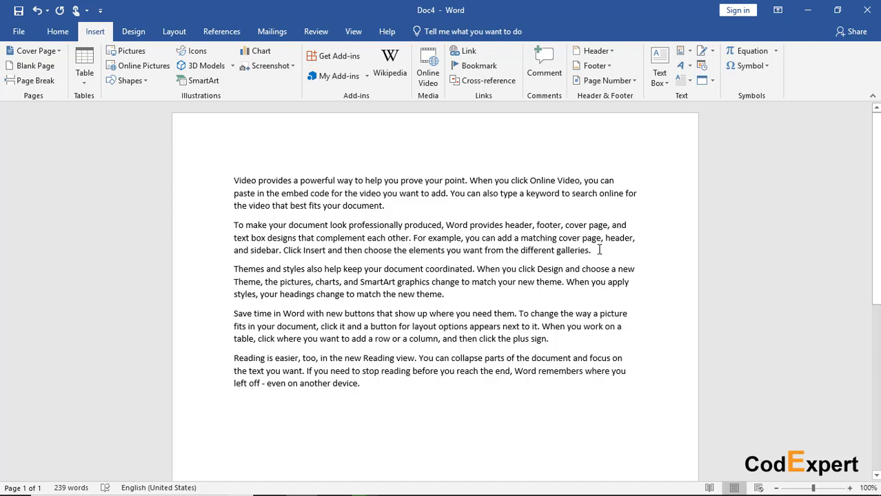
# Step: Insert the built-in Retrospect Sidebar text box beside the sample paragraphs
pyautogui.click(660, 77)
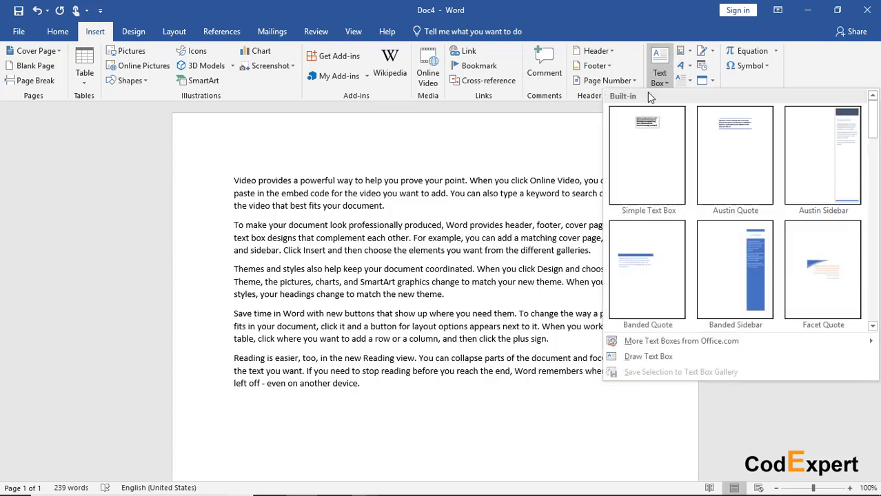
pyautogui.scroll(-3, 762, 201)
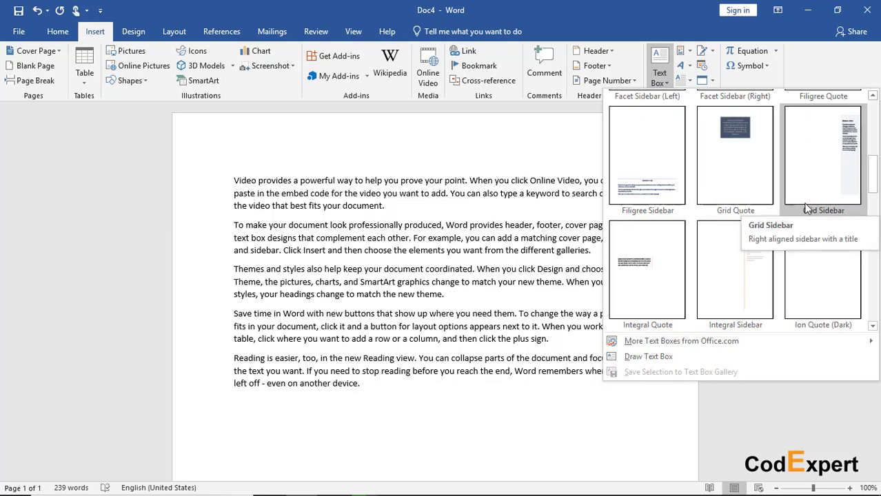
pyautogui.scroll(-3, 808, 209)
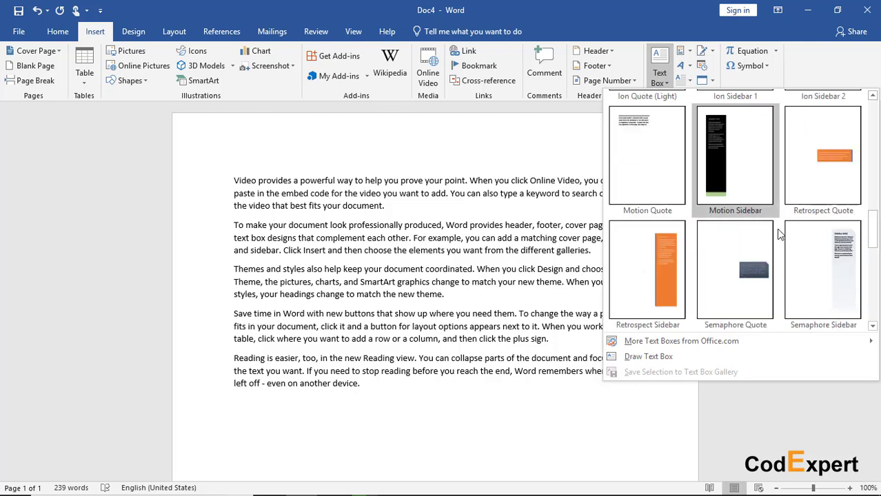
pyautogui.click(664, 262)
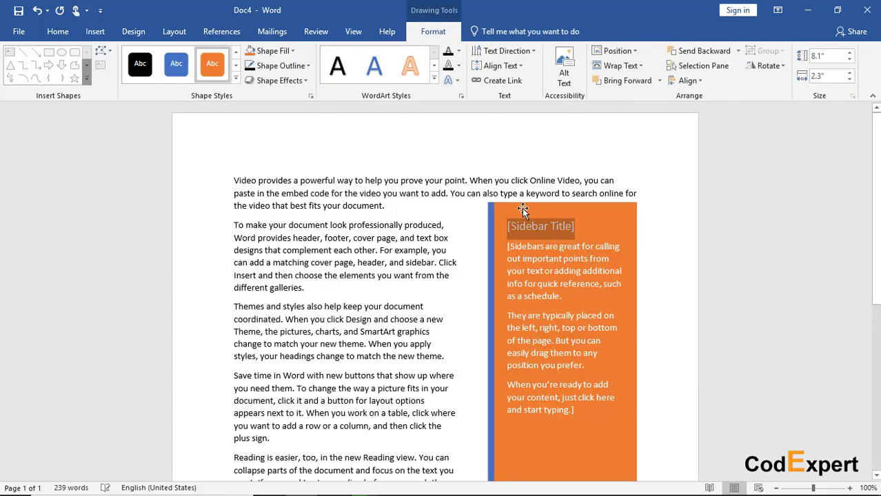
pyautogui.scroll(-6, 452, 222)
pyautogui.scroll(5, 551, 319)
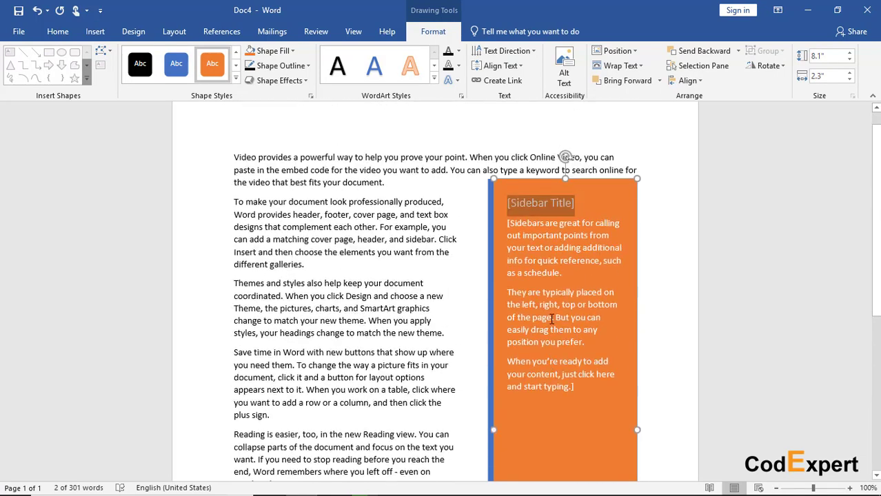
# Step: Move the sidebar slightly upward and apply the green gradient shape style from the last row of theme styles
pyautogui.scroll(1, 552, 319)
pyautogui.moveTo(544, 204); pyautogui.dragTo(543, 191)
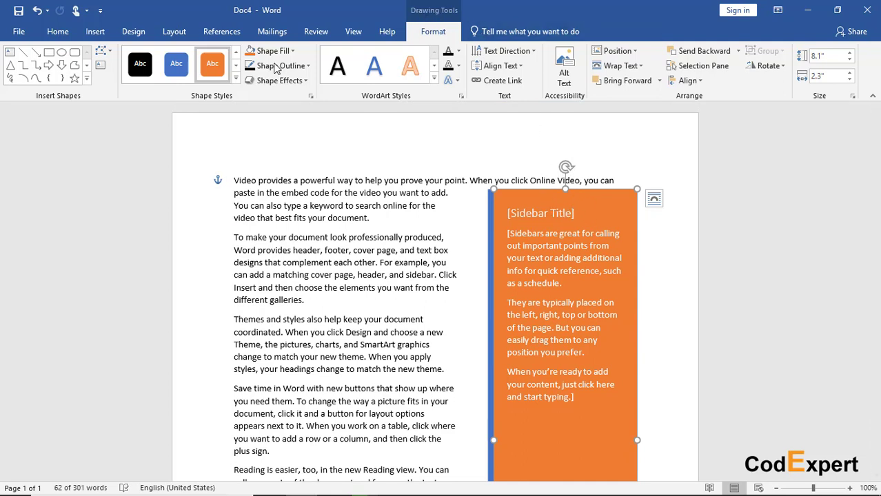
pyautogui.click(235, 78)
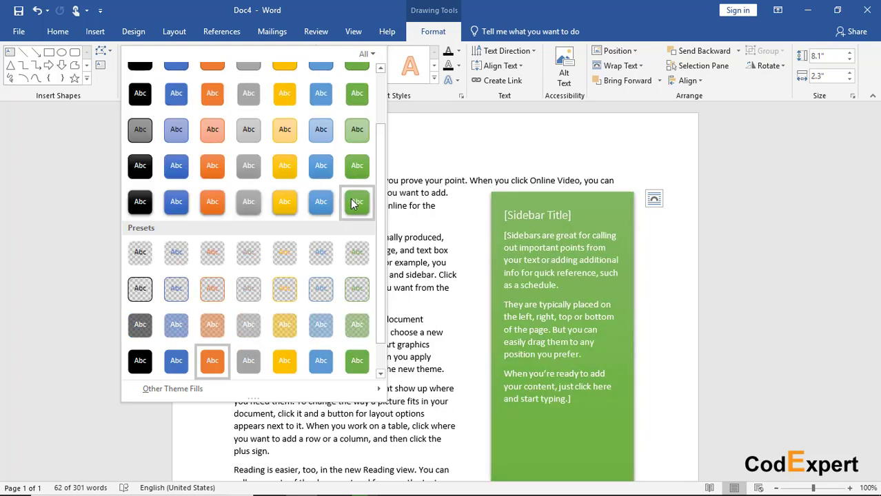
pyautogui.click(356, 200)
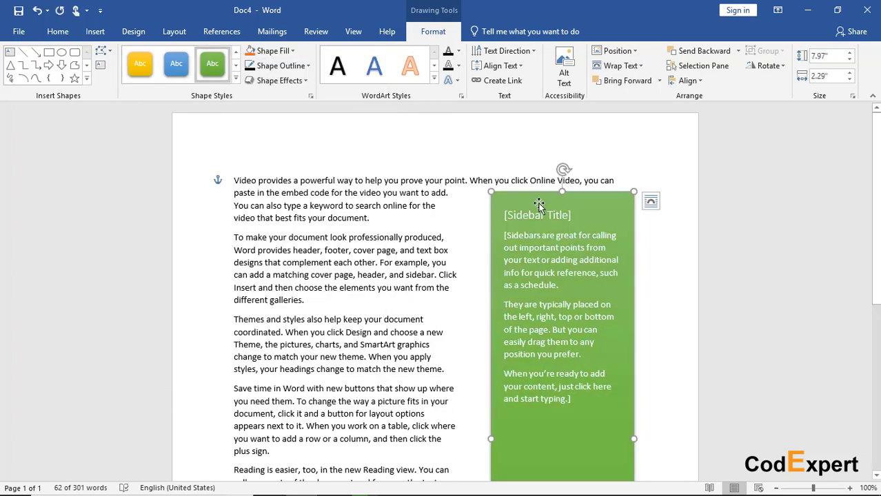
# Step: Replace the sidebar's body placeholder with three lines of filler text: "hgfyjhcjfcf", "hcgfcghcgfg" and "xgc"
pyautogui.click(529, 242)
pyautogui.click(532, 219)
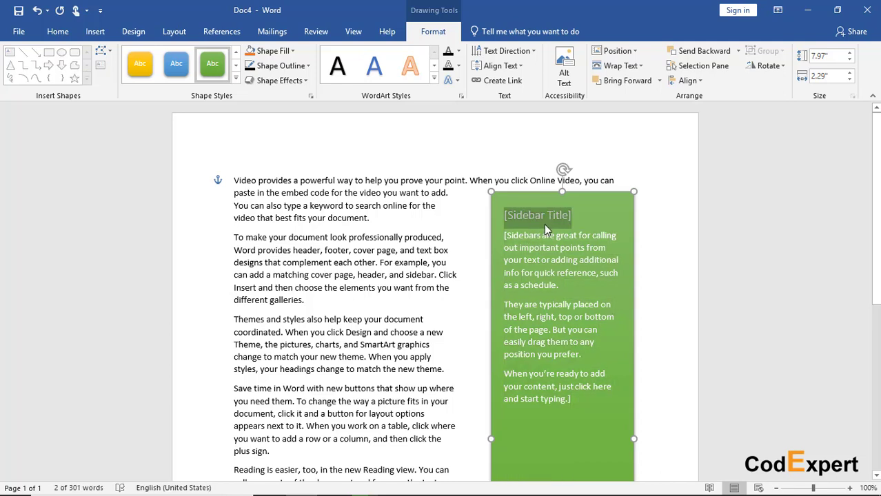
pyautogui.click(549, 275)
pyautogui.write('hgfvjhcjfcf')
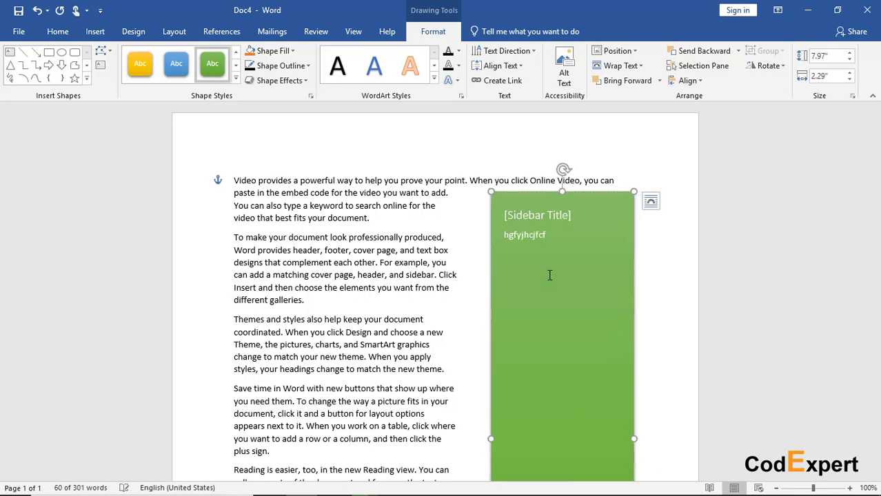
pyautogui.press('Return')
pyautogui.write('hcgfcghcgfg')
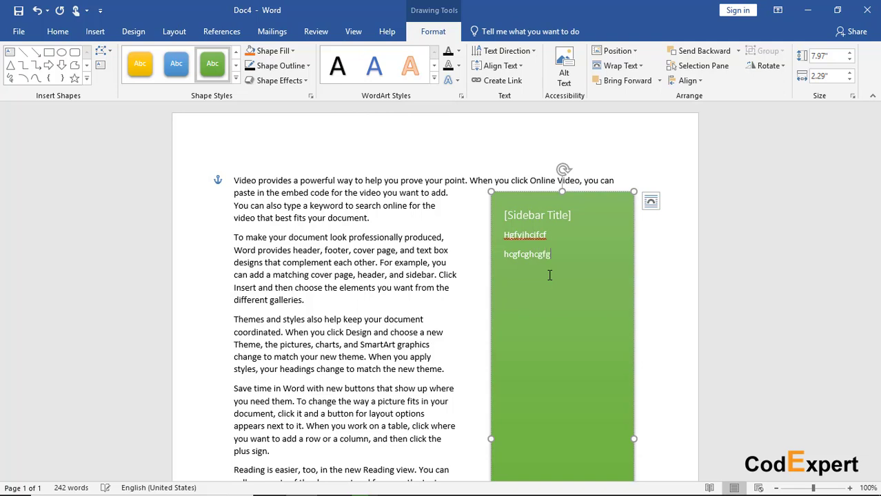
pyautogui.press('Return')
pyautogui.write('xgc')
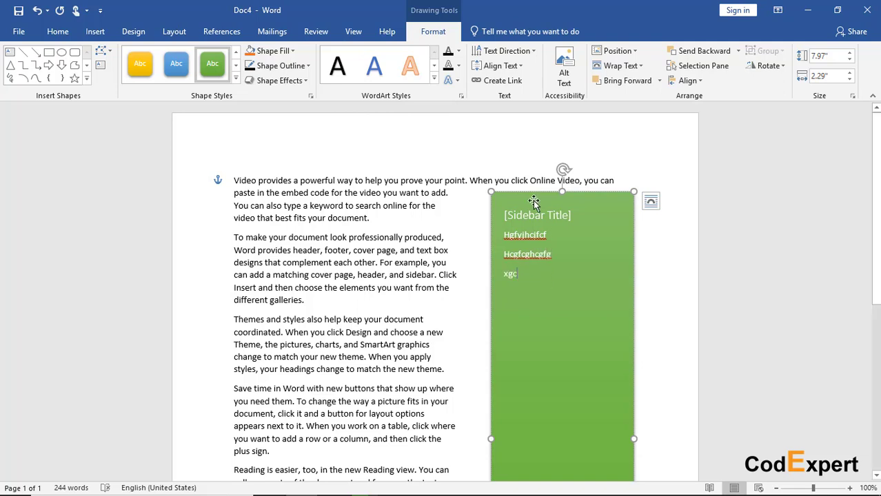
# Step: Change the green sidebar's text to black and move the box slightly to the right
pyautogui.click(531, 192)
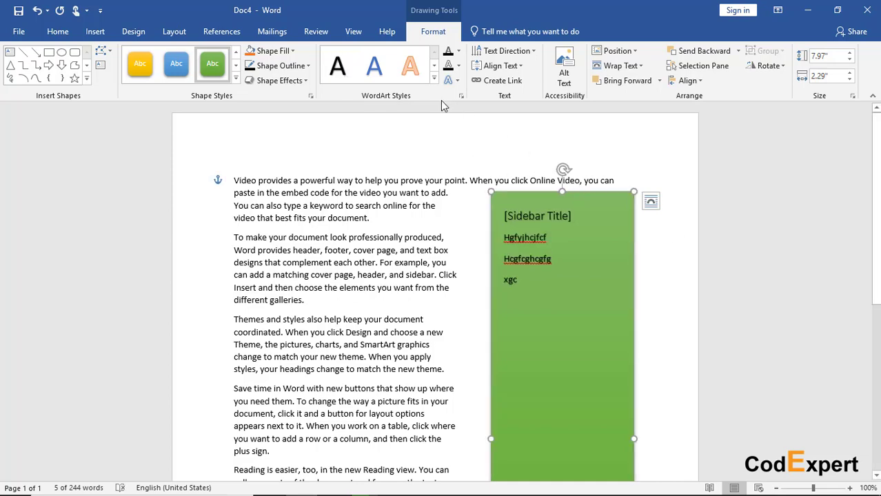
pyautogui.moveTo(584, 195); pyautogui.dragTo(604, 194)
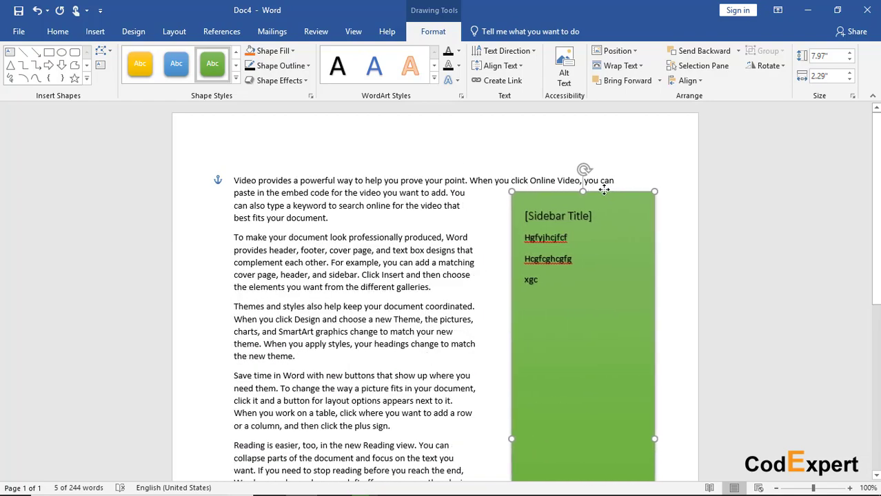
# Step: Shorten the green sidebar from its bottom edge to about 3.6 inches and shift it slightly left
pyautogui.scroll(-6, 552, 191)
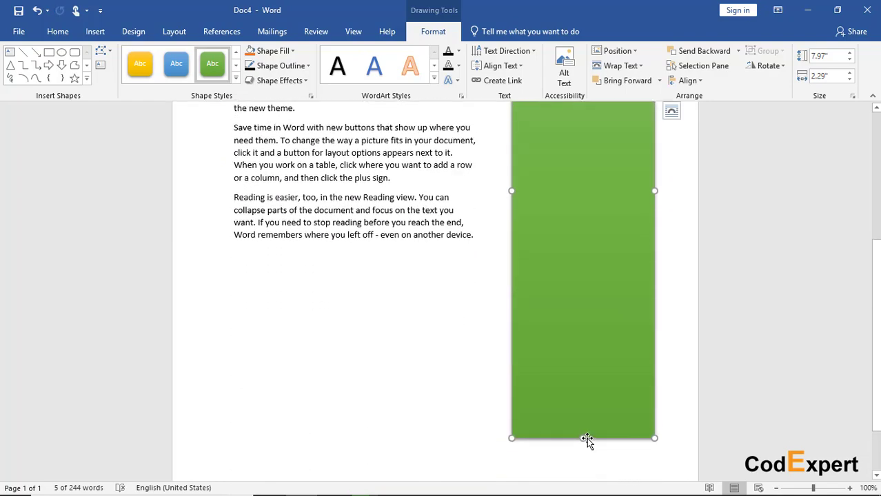
pyautogui.moveTo(583, 439); pyautogui.dragTo(577, 168)
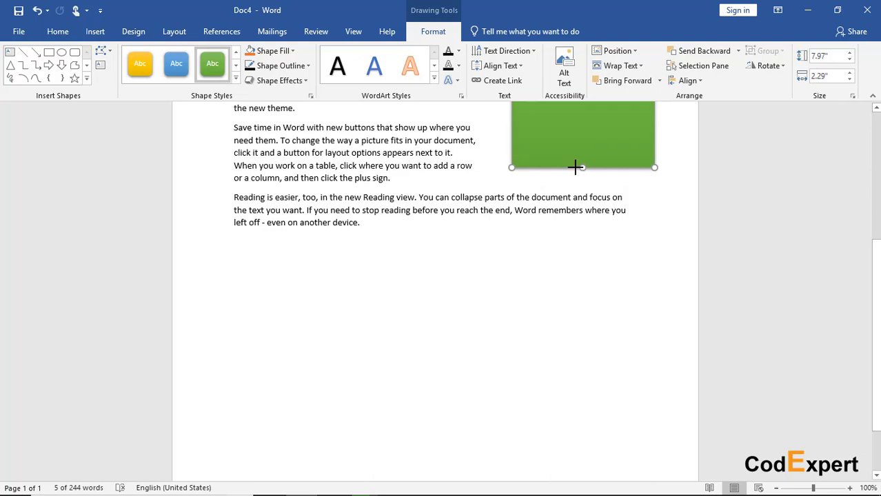
pyautogui.scroll(6, 549, 285)
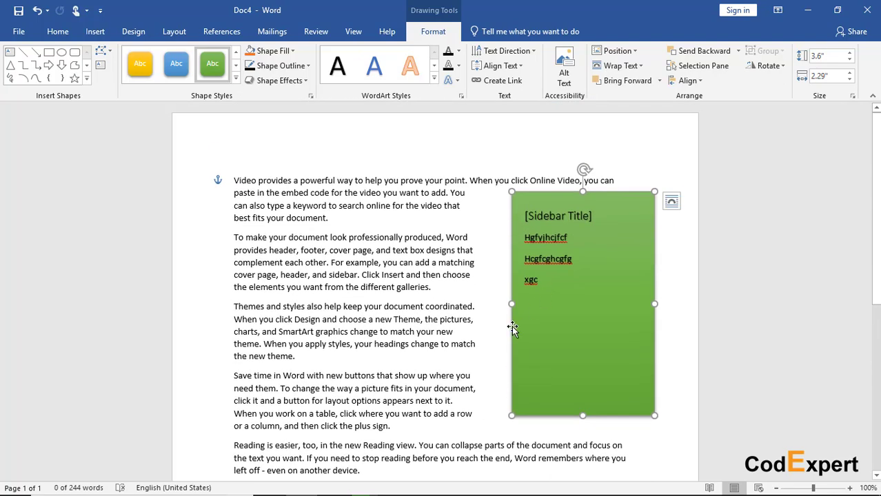
pyautogui.moveTo(513, 331); pyautogui.dragTo(499, 330)
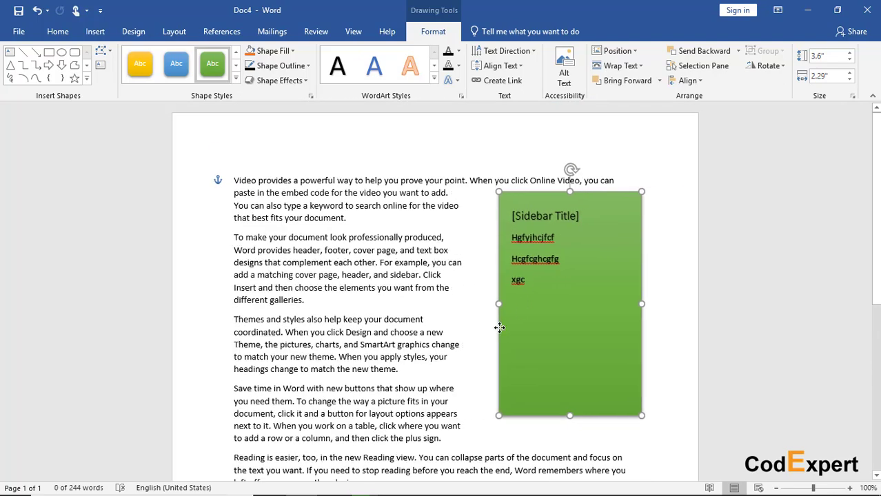
# Step: Delete the green sidebar text box from the document
pyautogui.click(55, 32)
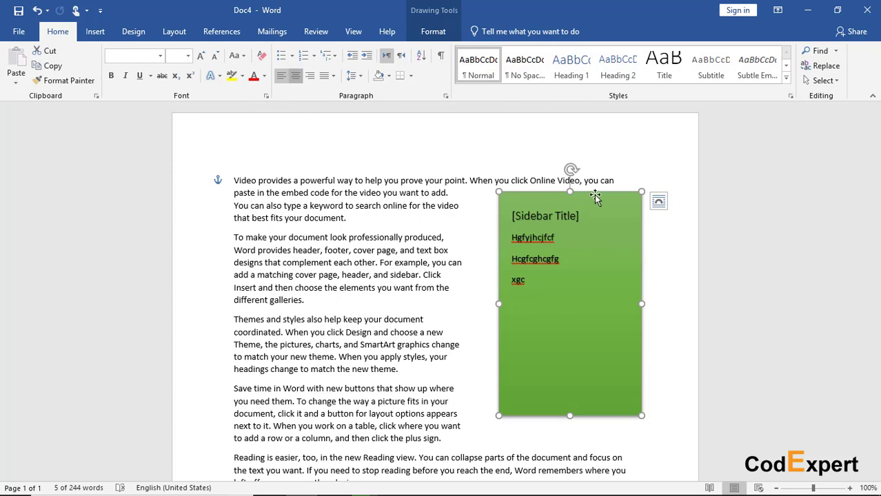
pyautogui.hotkey('ctrl', 'e')
pyautogui.press('Delete')
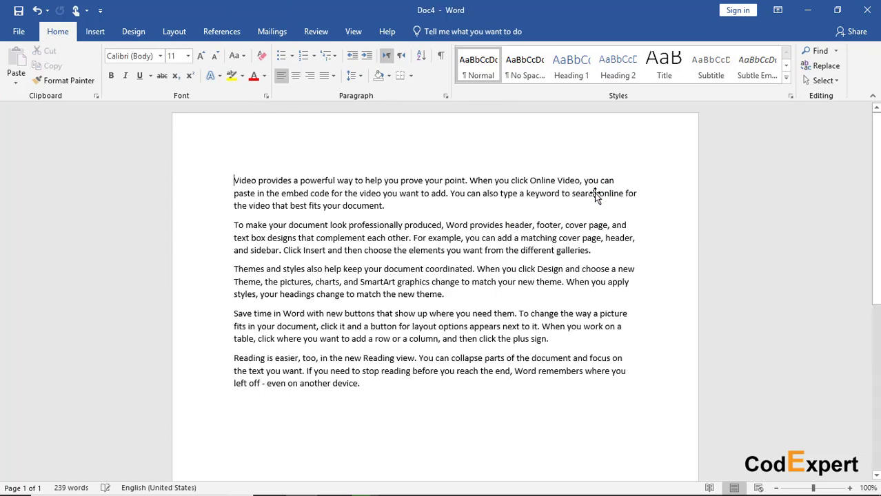
# Step: Insert the built-in Slice Sidebar (Dark) text box into the document
pyautogui.click(95, 31)
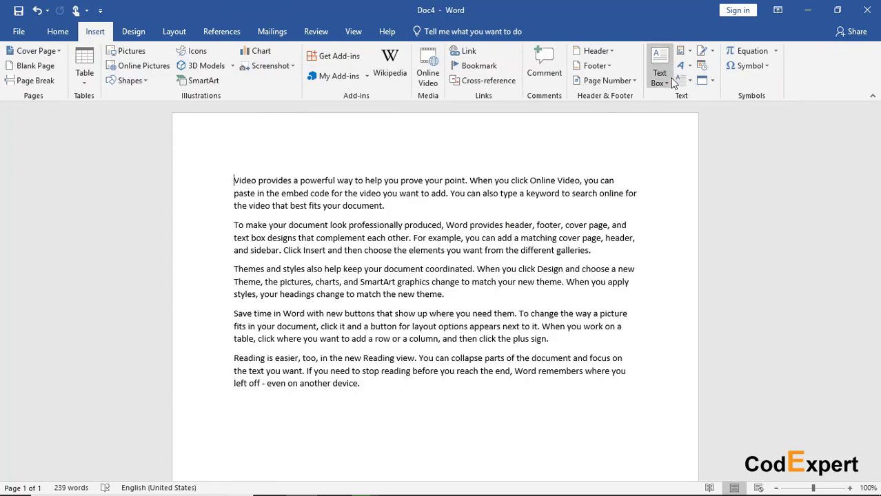
pyautogui.click(661, 74)
pyautogui.scroll(-3, 810, 261)
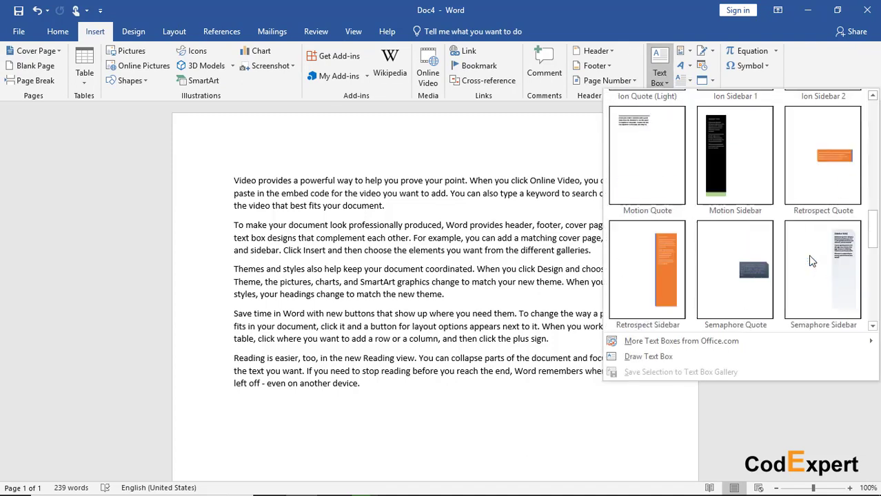
pyautogui.scroll(-2, 802, 254)
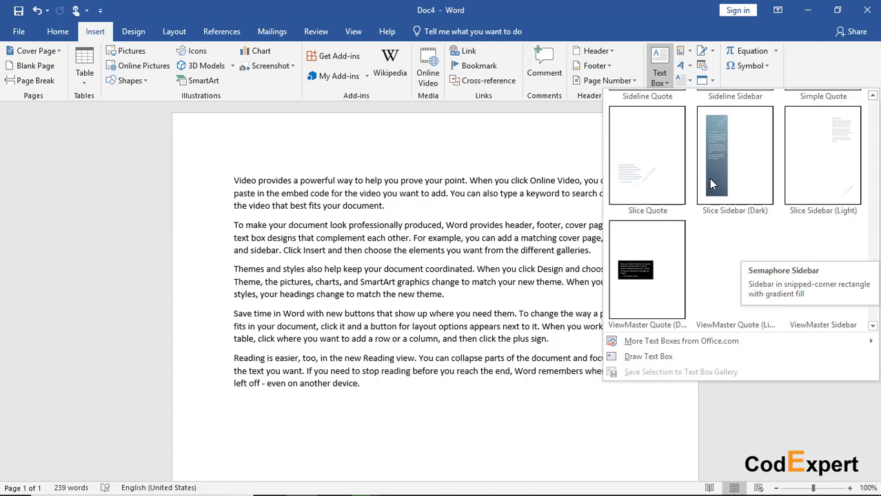
pyautogui.click(729, 169)
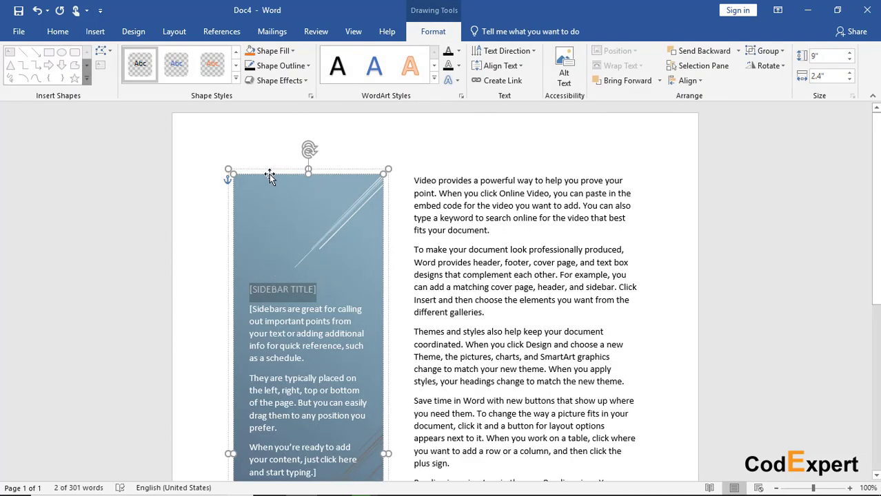
# Step: Try moving the Slice sidebar toward the right side of the page, then undo the move
pyautogui.scroll(-3, 276, 176)
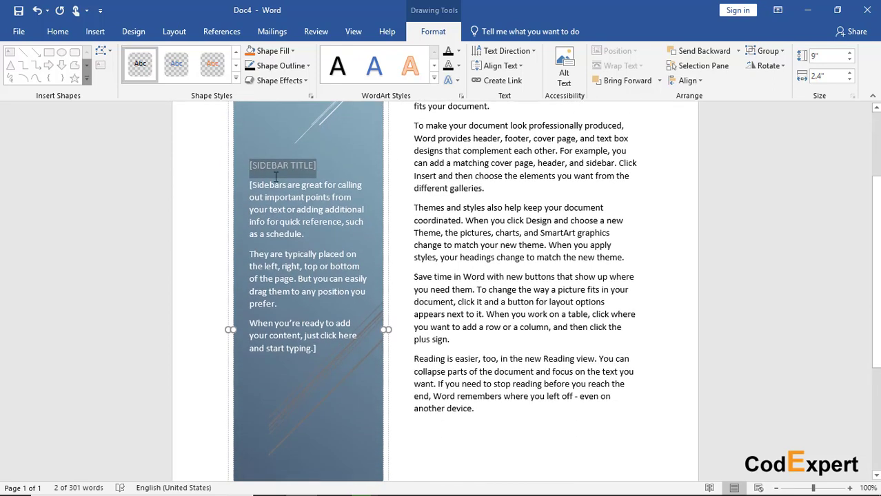
pyautogui.click(292, 233)
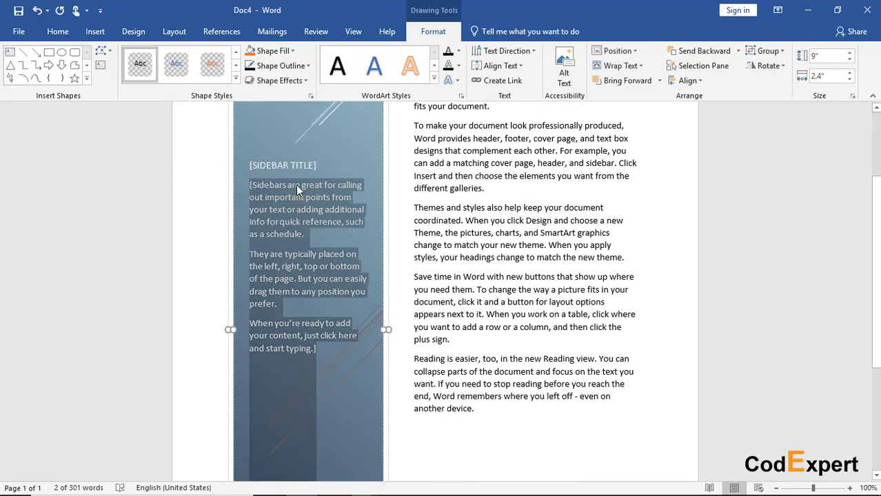
pyautogui.click(294, 173)
pyautogui.scroll(3, 315, 183)
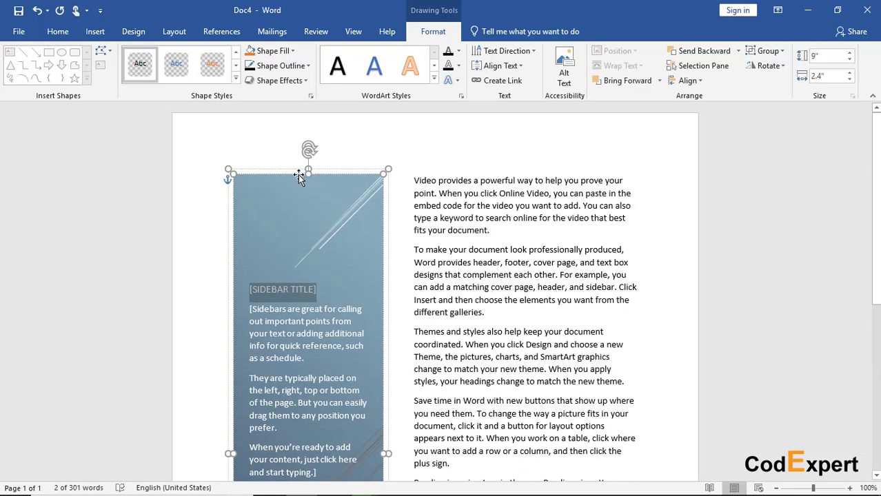
pyautogui.moveTo(283, 176); pyautogui.dragTo(466, 184)
pyautogui.hotkey('ctrl', 'z')
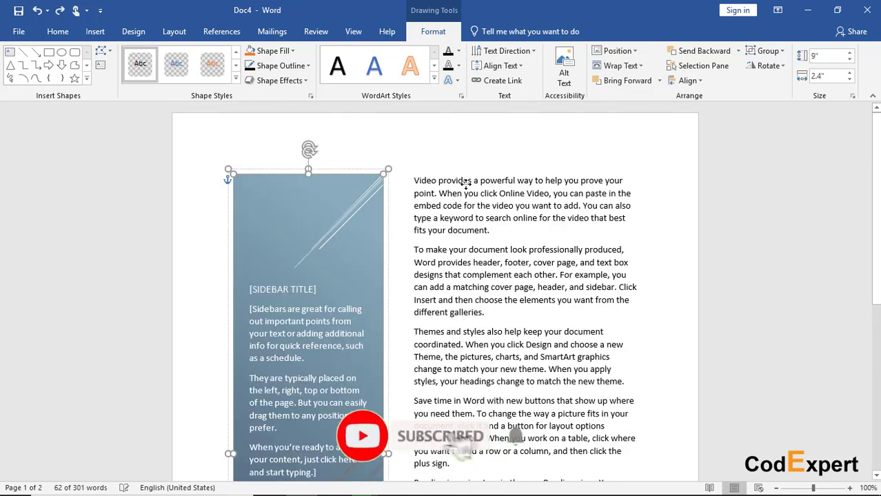
# Step: Place the Slice sidebar to the right of the paragraphs and reduce its height to about 6.46 inches
pyautogui.moveTo(357, 169); pyautogui.dragTo(551, 351)
pyautogui.scroll(-3, 562, 150)
pyautogui.scroll(3, 562, 152)
pyautogui.scroll(-6, 579, 324)
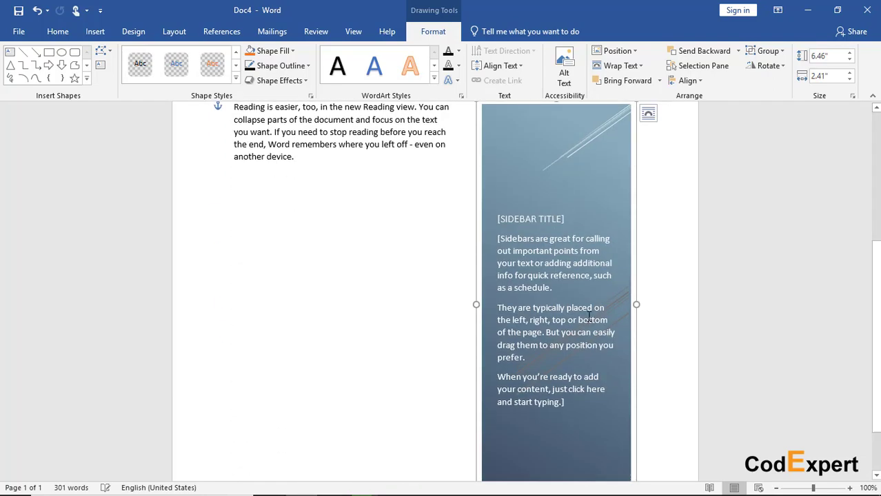
pyautogui.scroll(4, 604, 222)
pyautogui.moveTo(590, 257); pyautogui.dragTo(599, 103)
pyautogui.scroll(-4, 497, 317)
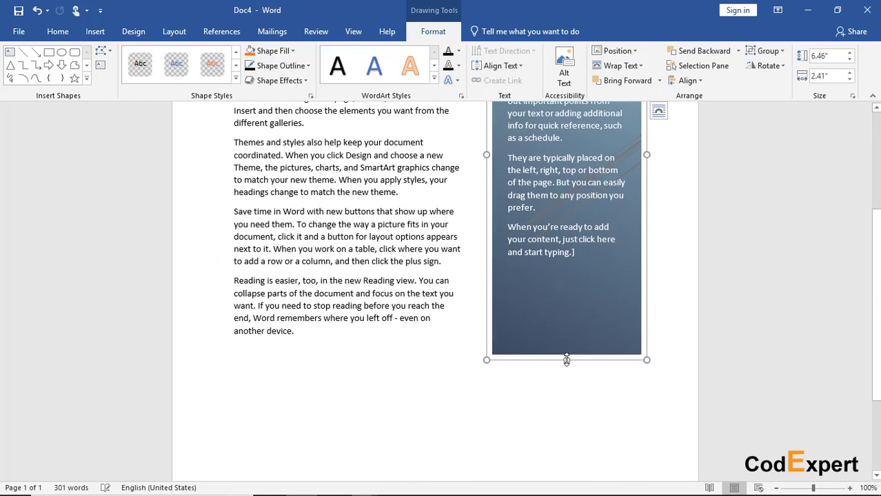
# Step: Reduce the Slice sidebar's height to about 4.06 inches and check its title placeholder
pyautogui.moveTo(567, 359); pyautogui.dragTo(561, 205)
pyautogui.scroll(5, 560, 228)
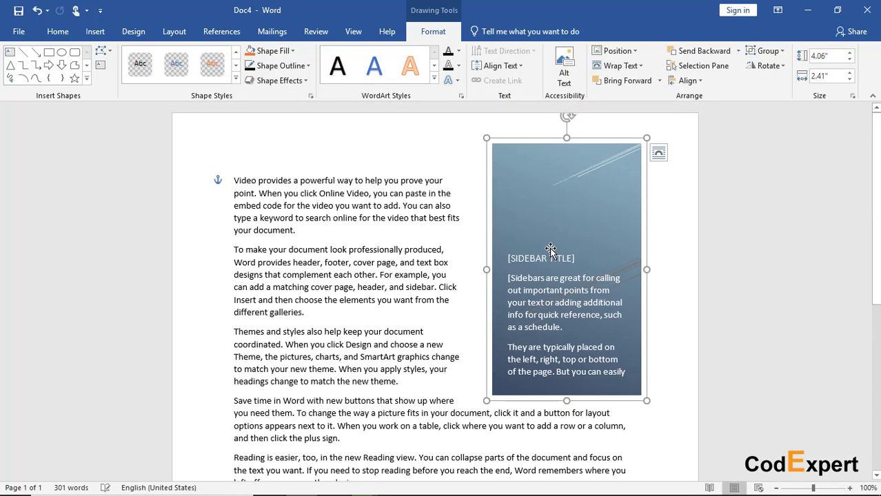
pyautogui.click(522, 226)
pyautogui.click(507, 256)
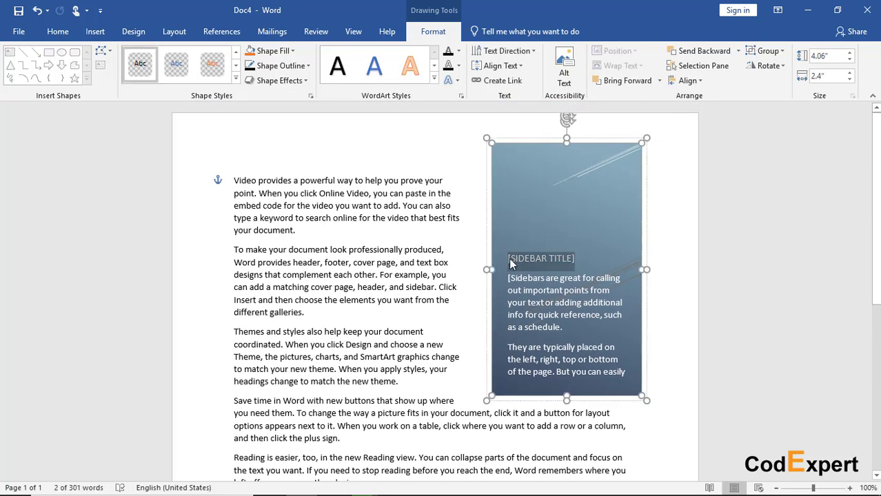
pyautogui.click(537, 215)
# Step: Increase the Slice sidebar's height to about 5.71 inches and move it down below the first paragraph
pyautogui.moveTo(570, 400); pyautogui.dragTo(555, 486)
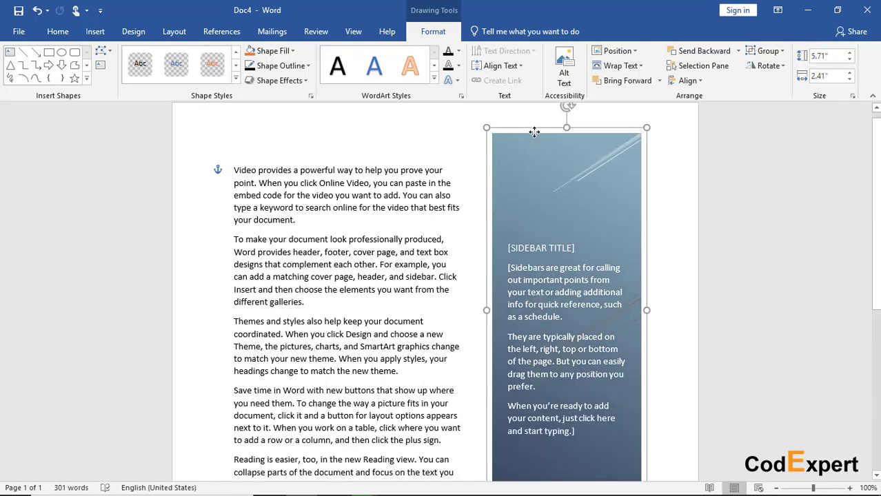
pyautogui.moveTo(533, 132); pyautogui.dragTo(531, 193)
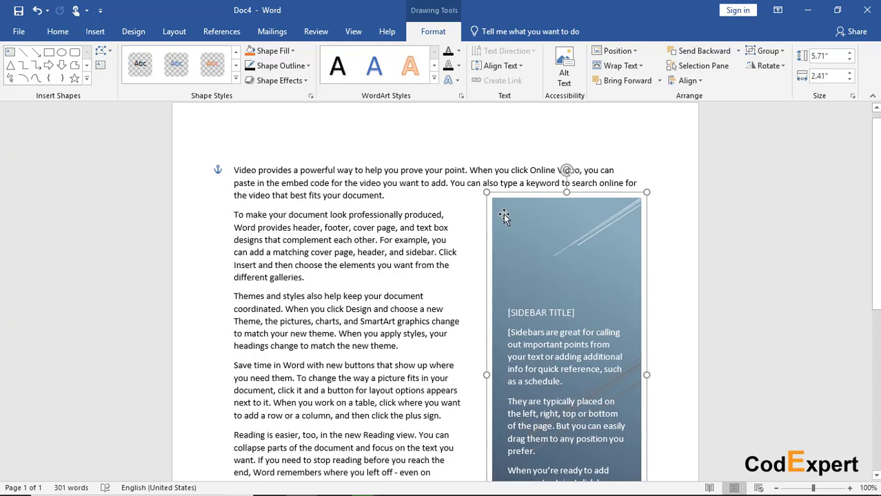
# Step: Delete the Slice sidebar and draw a text box about 3.5 inches high and 1.82 inches wide over the right part of the paragraphs
pyautogui.press('Delete')
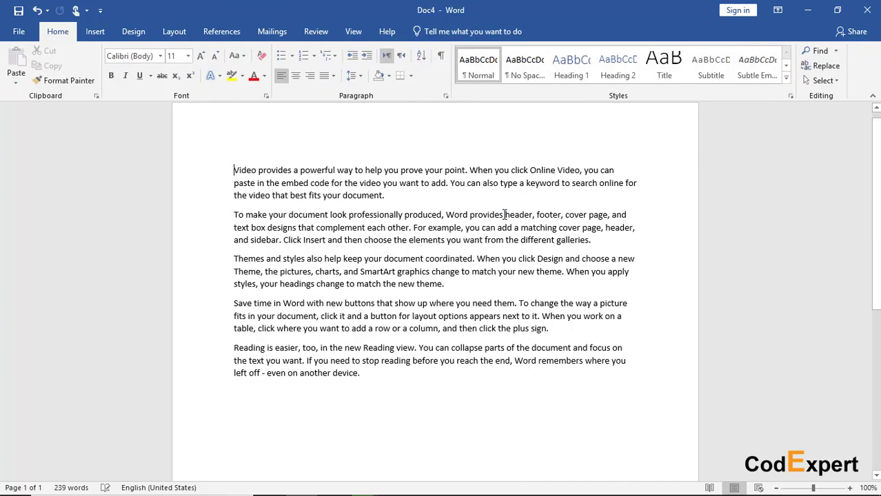
pyautogui.click(95, 31)
pyautogui.click(660, 76)
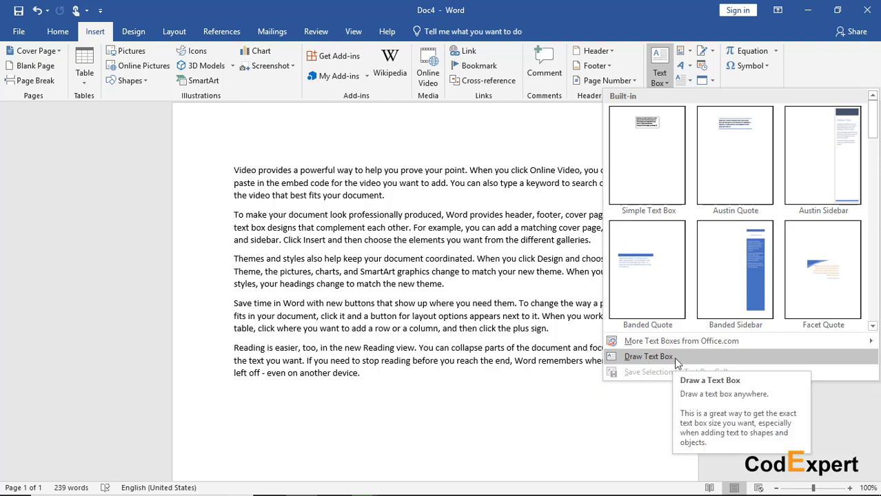
pyautogui.click(648, 356)
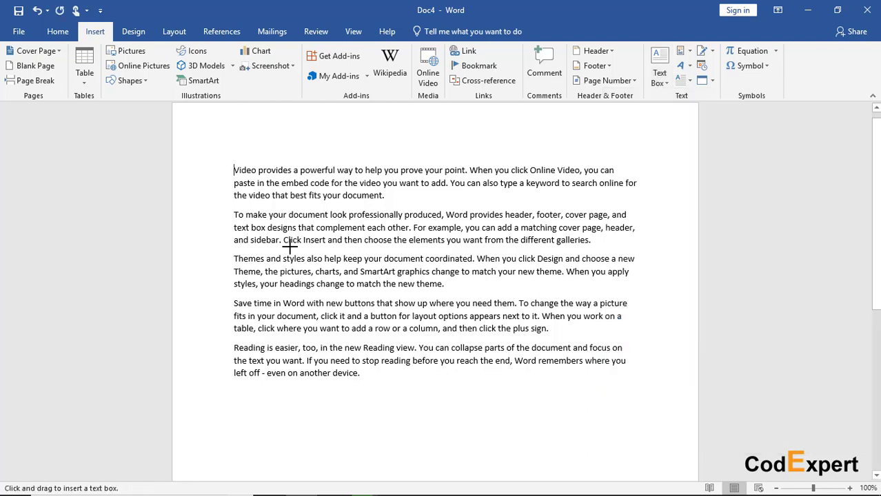
pyautogui.moveTo(504, 183); pyautogui.dragTo(617, 399)
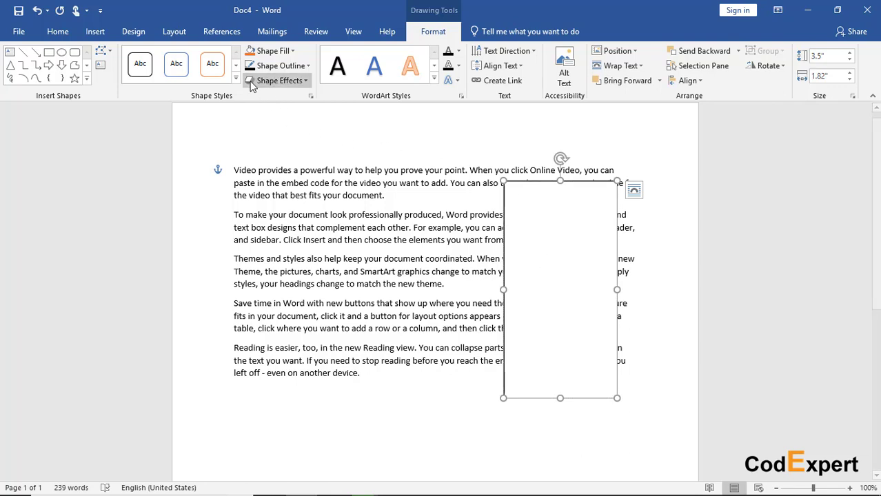
# Step: Apply the black shape style from the last row of the Theme Styles to the drawn text box
pyautogui.click(236, 77)
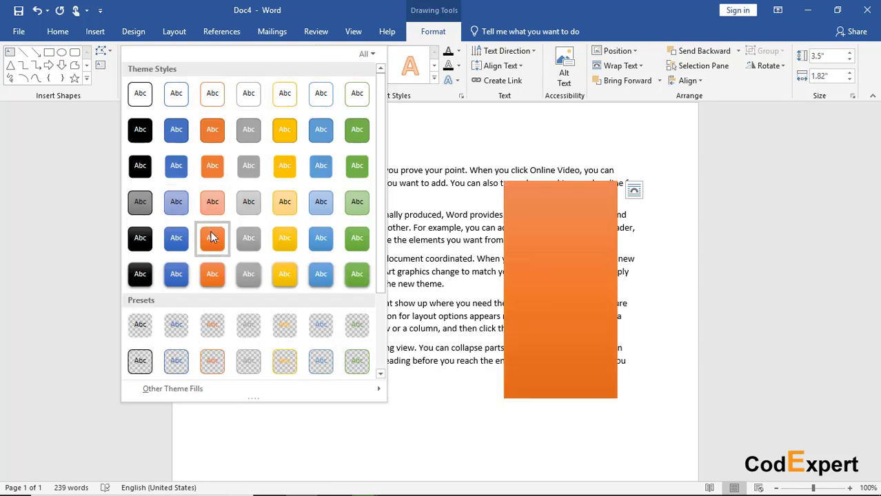
pyautogui.click(140, 273)
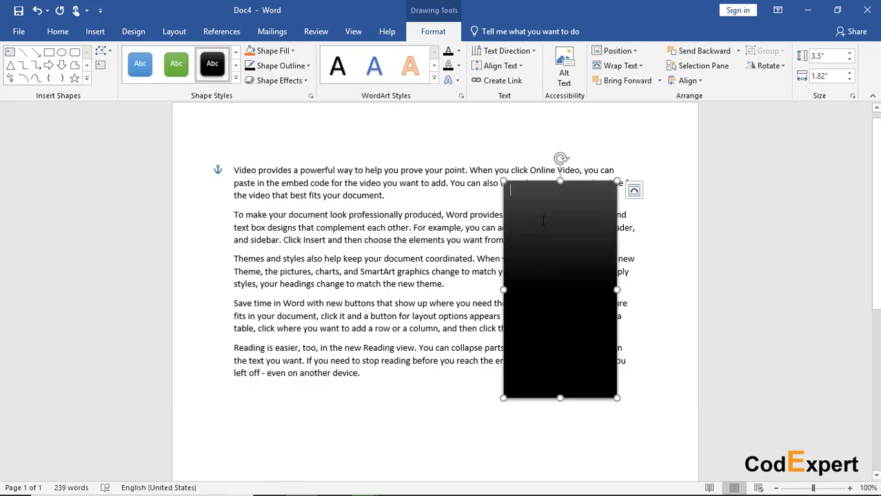
# Step: Try to copy the document's first paragraph into the black text box
pyautogui.write('hchgfcg')
pyautogui.tripleClick(272, 178)
pyautogui.rightClick(272, 178)
pyautogui.click(288, 200)
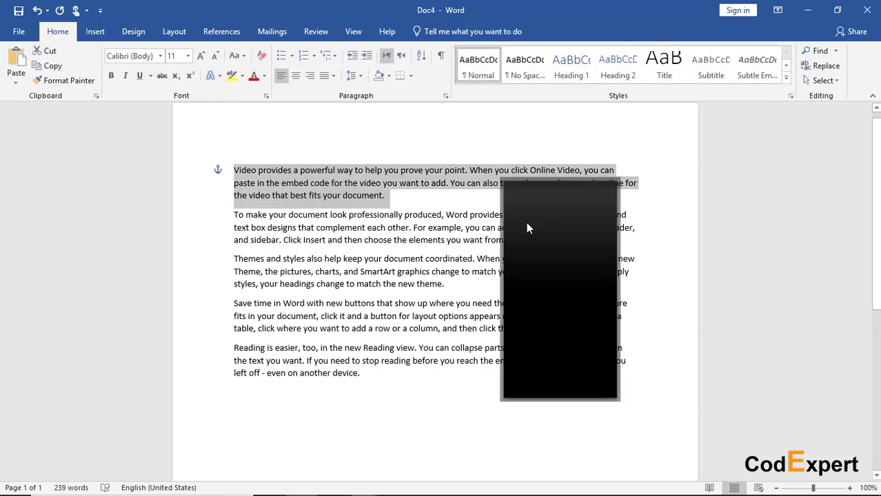
pyautogui.click(550, 214)
pyautogui.click(557, 215)
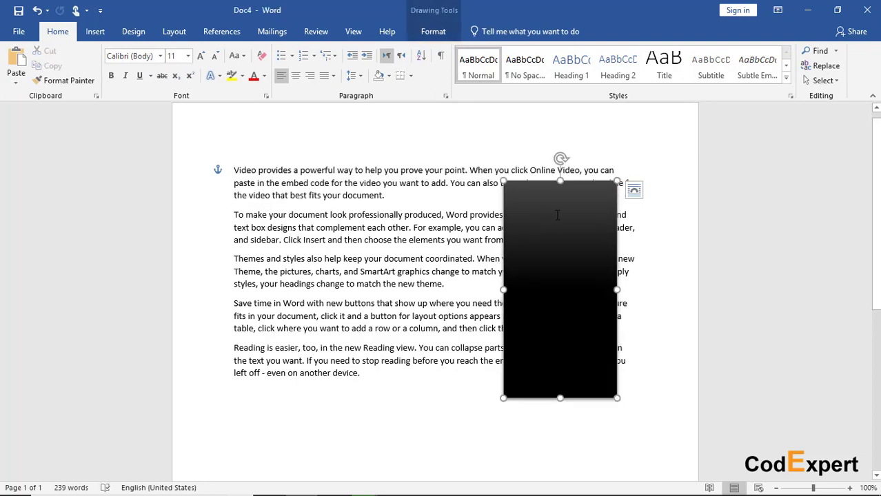
pyautogui.hotkey('ctrl', 'v')
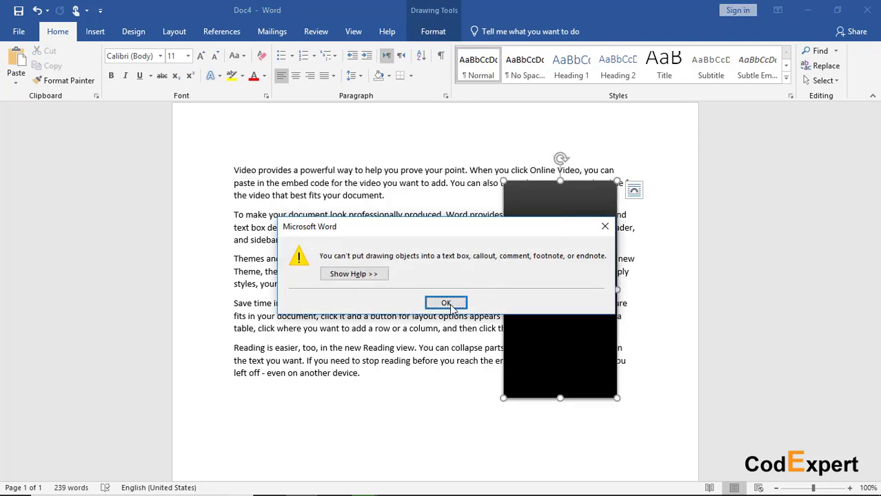
pyautogui.click(446, 304)
# Step: Fill the black text box with one sample paragraph using =rand(1)
pyautogui.write('=rand(1')
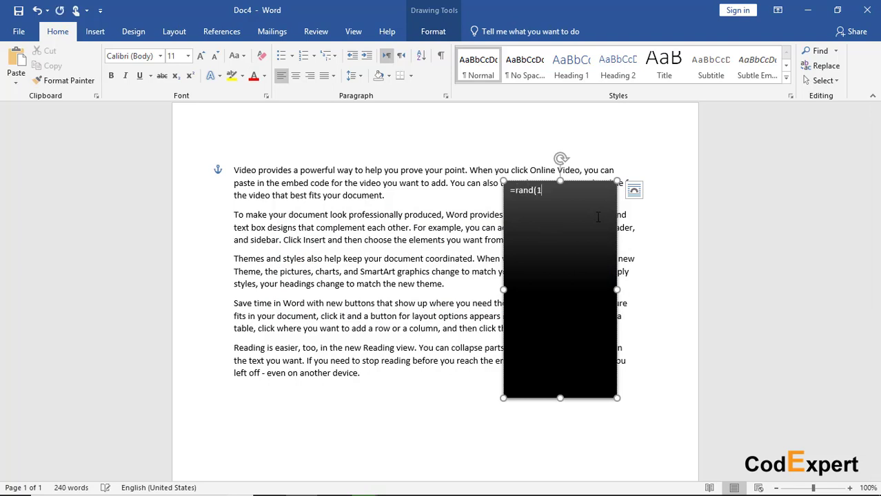
pyautogui.write(')')
pyautogui.press('Return')
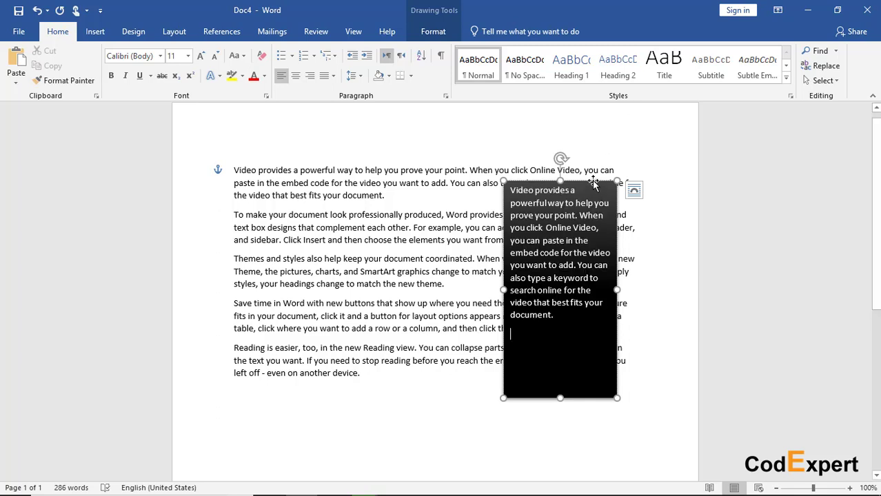
# Step: Set the black text box's text wrapping to Square and place it at the right, just below the first paragraph
pyautogui.moveTo(593, 182); pyautogui.dragTo(604, 175)
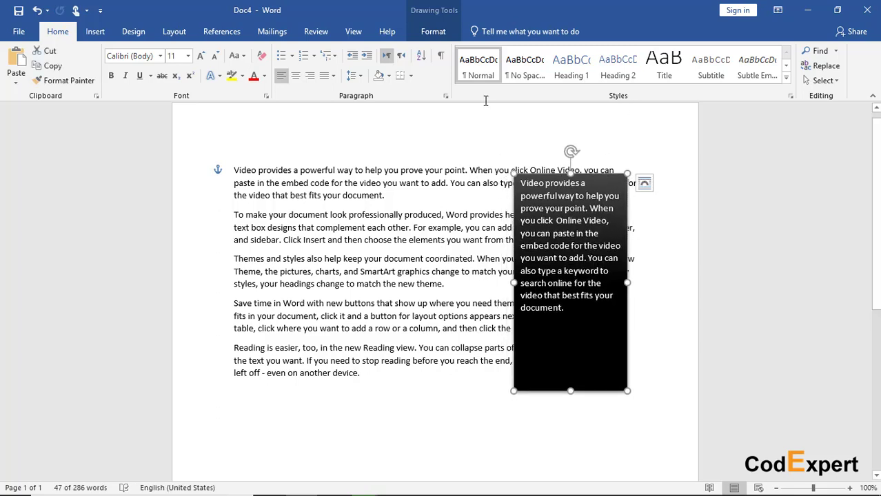
pyautogui.click(430, 34)
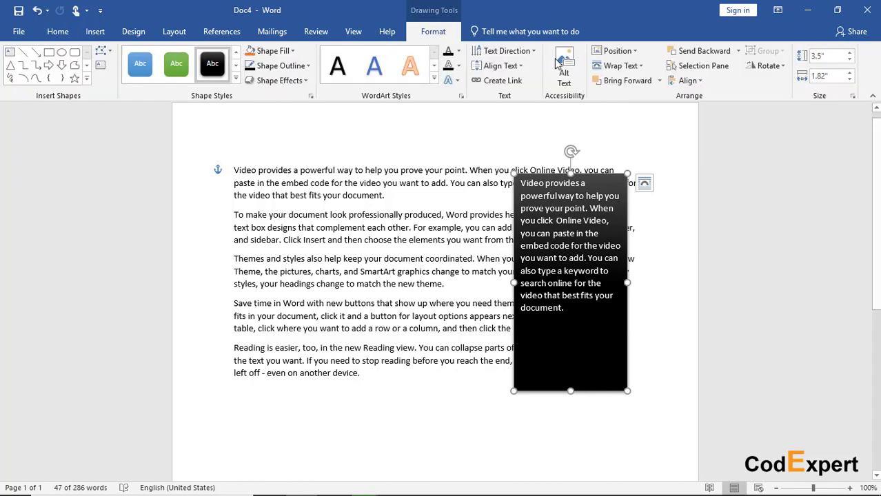
pyautogui.click(617, 66)
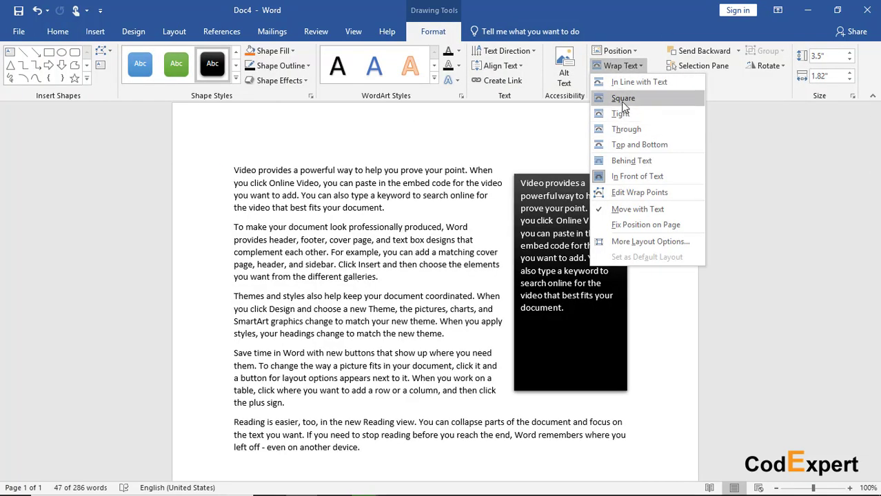
pyautogui.click(622, 98)
pyautogui.moveTo(562, 176); pyautogui.dragTo(562, 203)
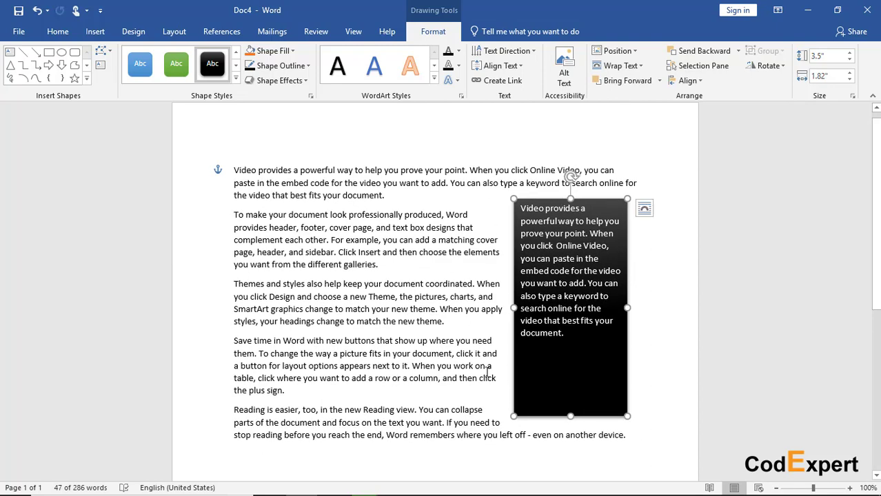
# Step: Justify the second, third and fourth paragraphs beside the black text box
pyautogui.moveTo(488, 373); pyautogui.dragTo(234, 216)
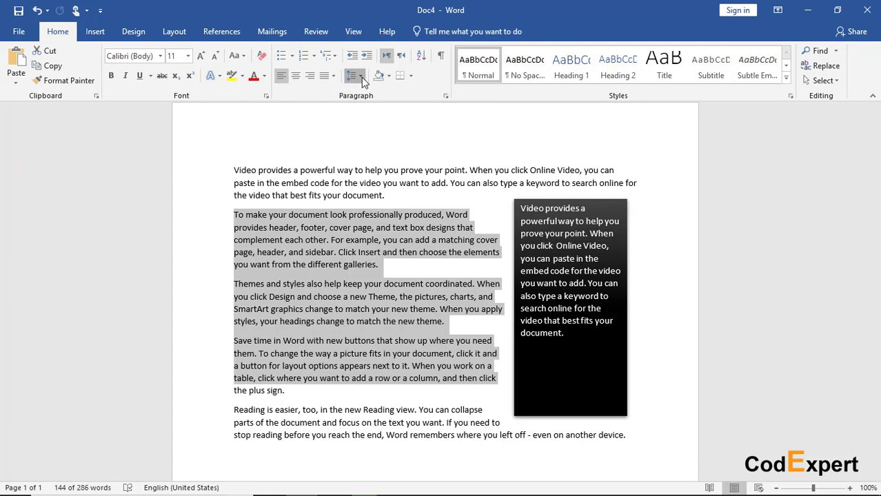
pyautogui.click(361, 78)
pyautogui.click(333, 77)
pyautogui.click(345, 93)
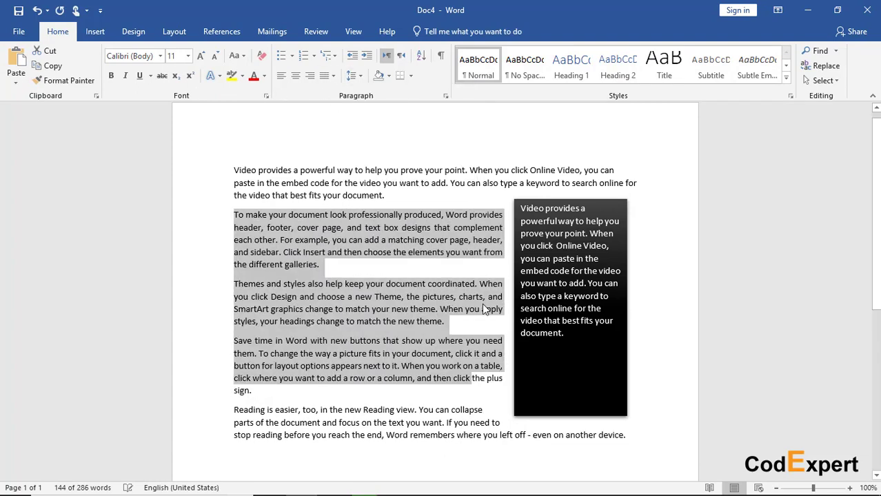
pyautogui.click(482, 304)
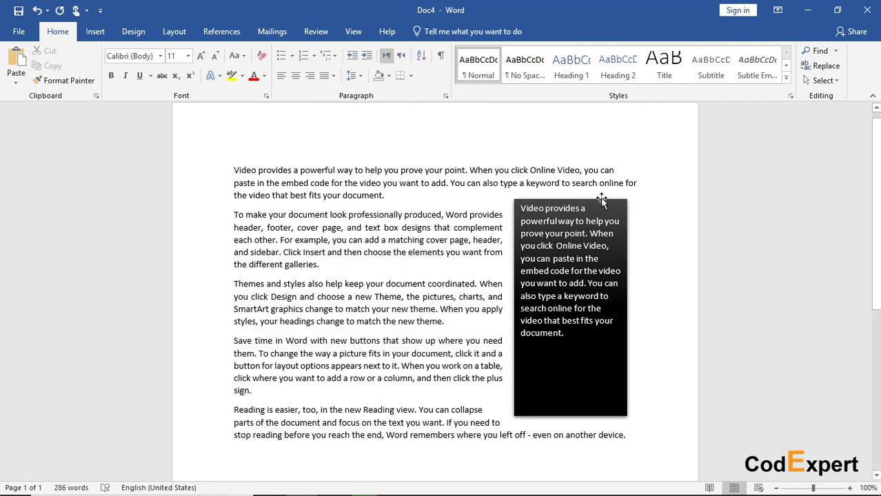
# Step: Nudge the black text box slightly down and align its text to the middle vertically and the center horizontally
pyautogui.moveTo(602, 200); pyautogui.dragTo(602, 205)
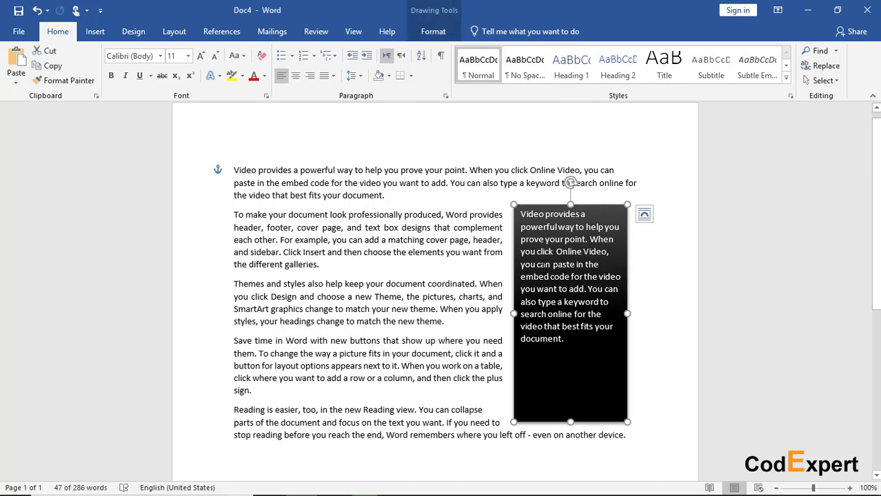
pyautogui.click(433, 31)
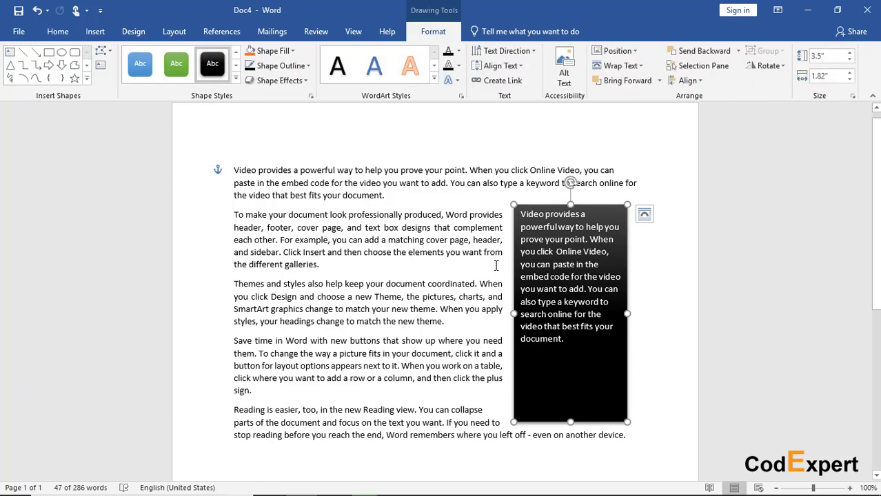
pyautogui.click(496, 65)
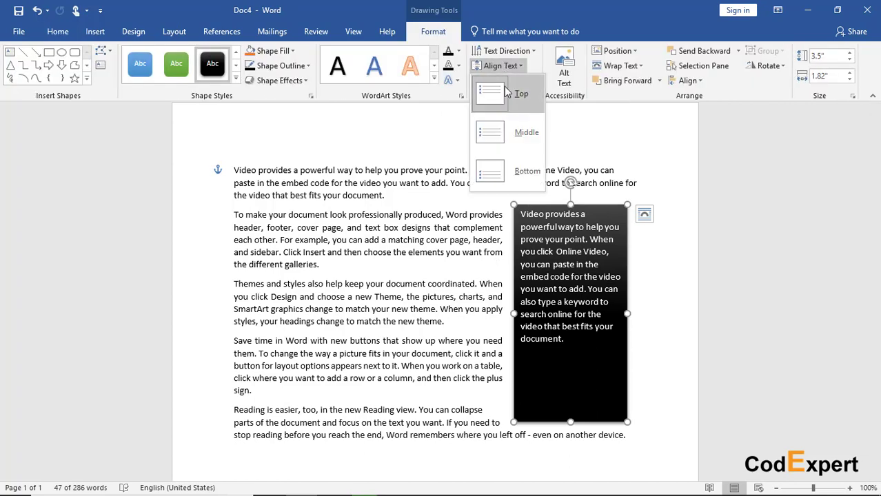
pyautogui.click(507, 135)
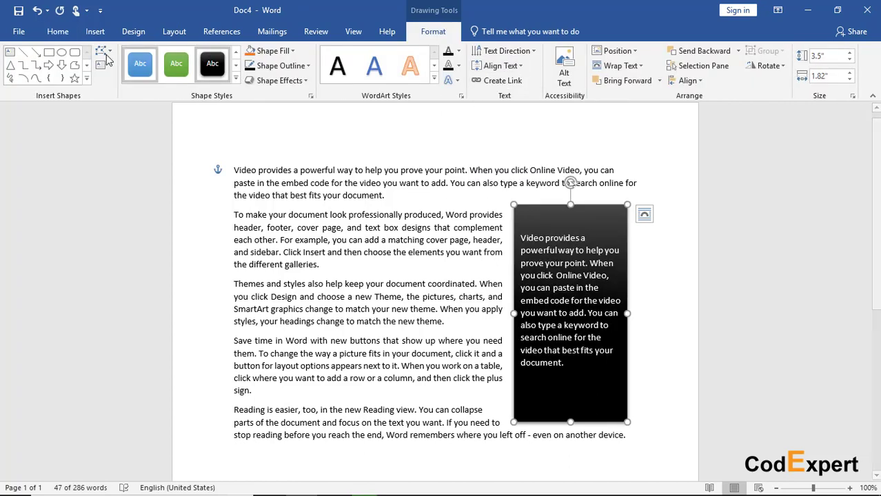
pyautogui.click(57, 32)
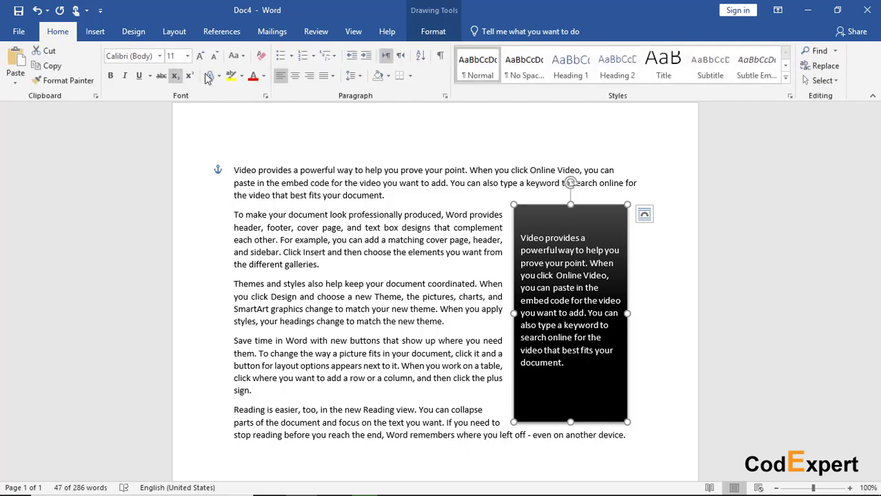
pyautogui.click(295, 76)
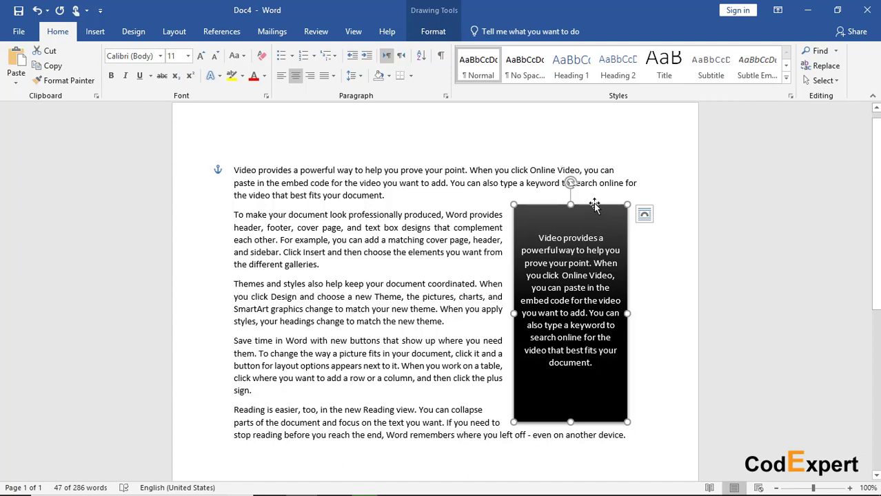
# Step: Delete the black text box and all the sample text, leaving the document empty
pyautogui.press('Delete')
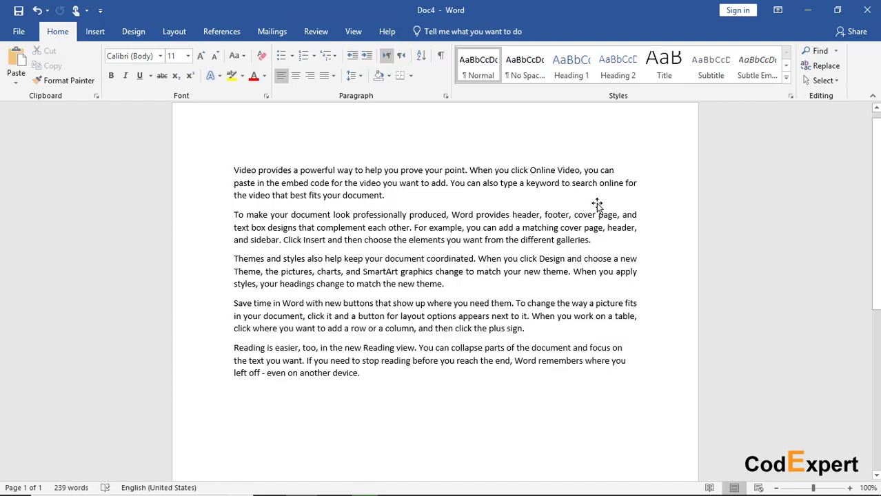
pyautogui.hotkey('ctrl', 'a')
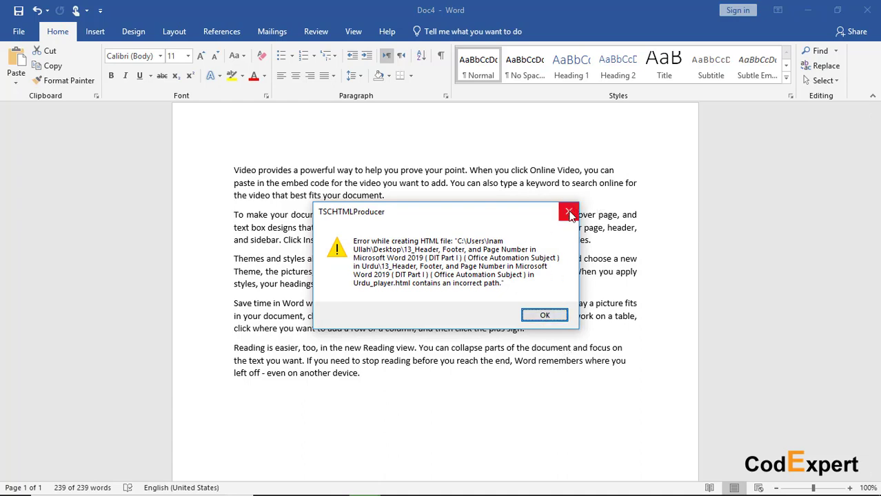
pyautogui.click(569, 213)
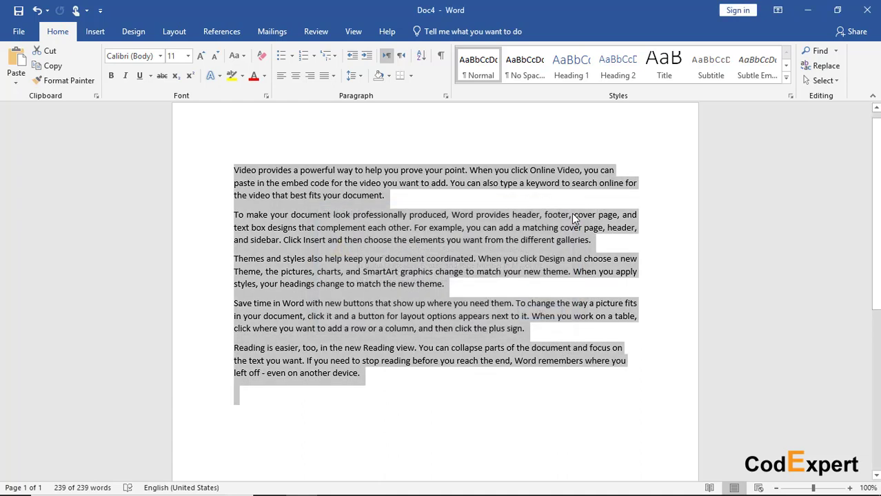
pyautogui.press('Delete')
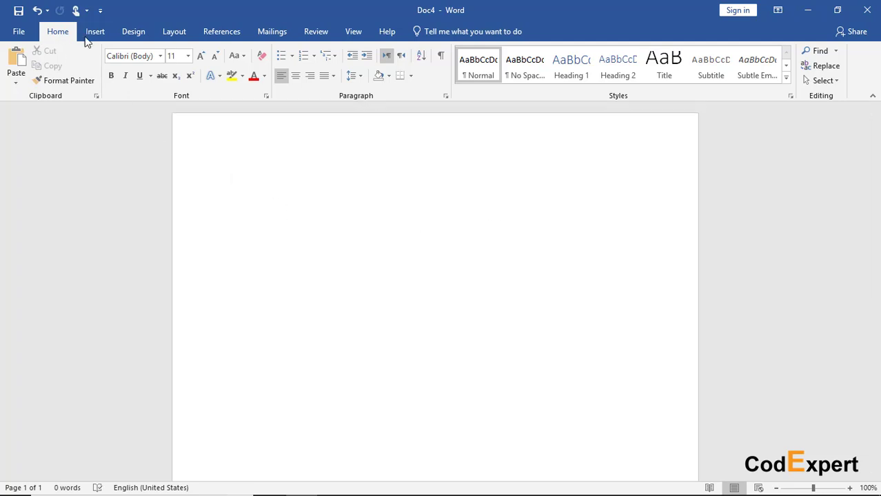
# Step: Examine the preset text effects and typography options available for ordinary text
pyautogui.click(94, 32)
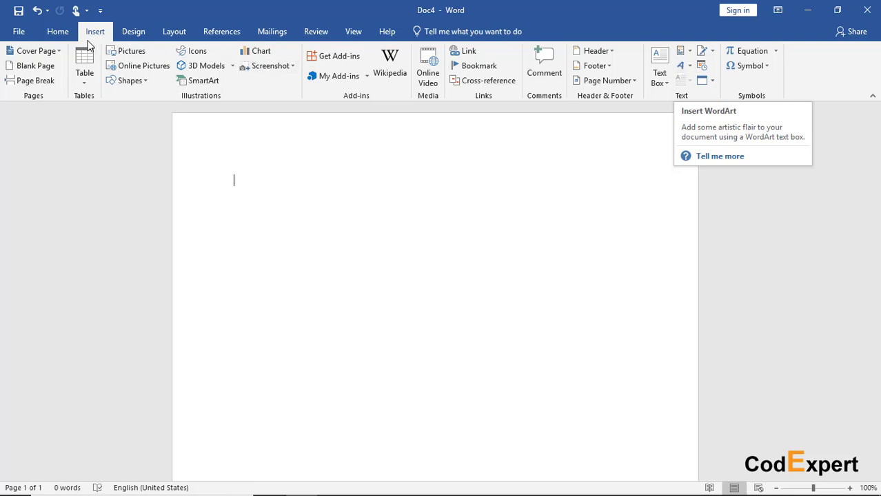
pyautogui.click(58, 33)
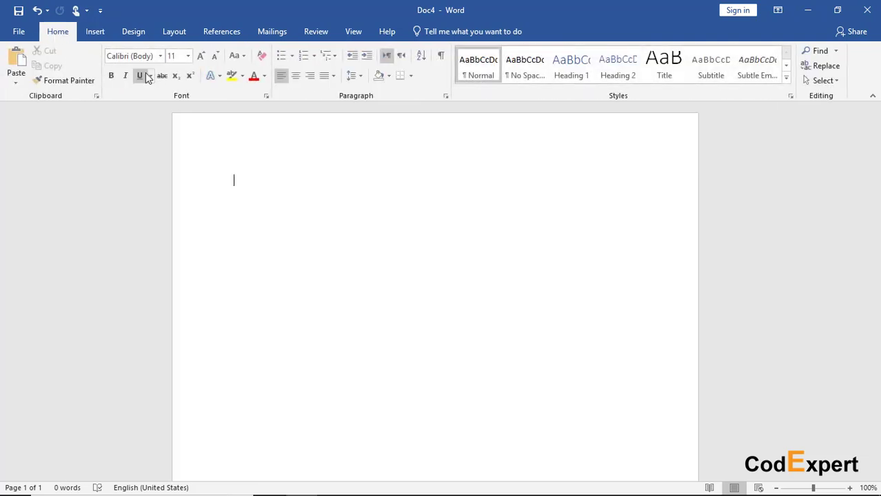
pyautogui.click(218, 77)
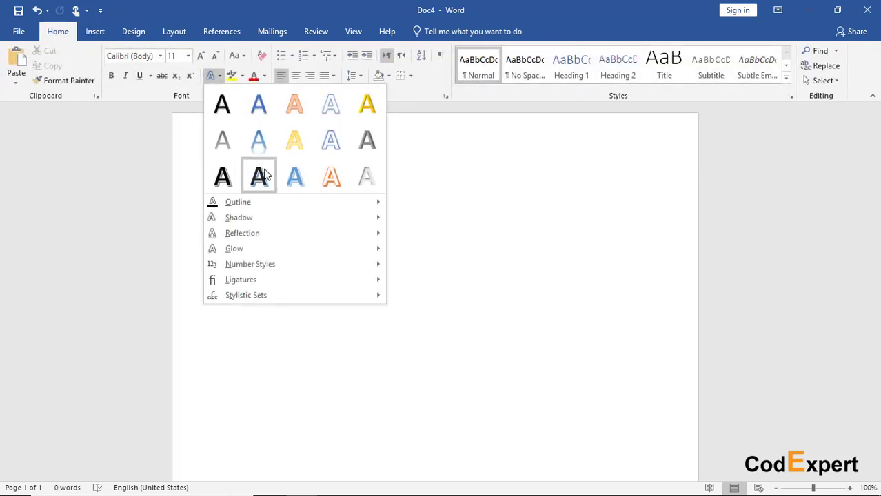
pyautogui.click(445, 209)
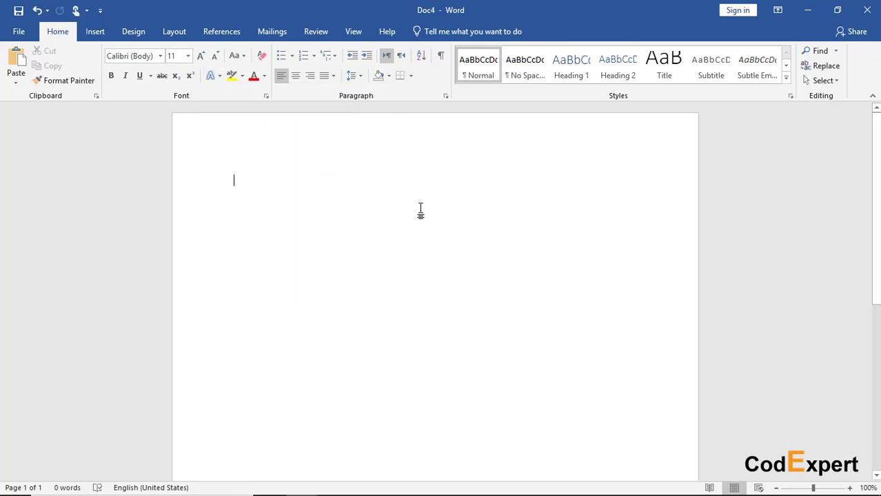
pyautogui.click(211, 77)
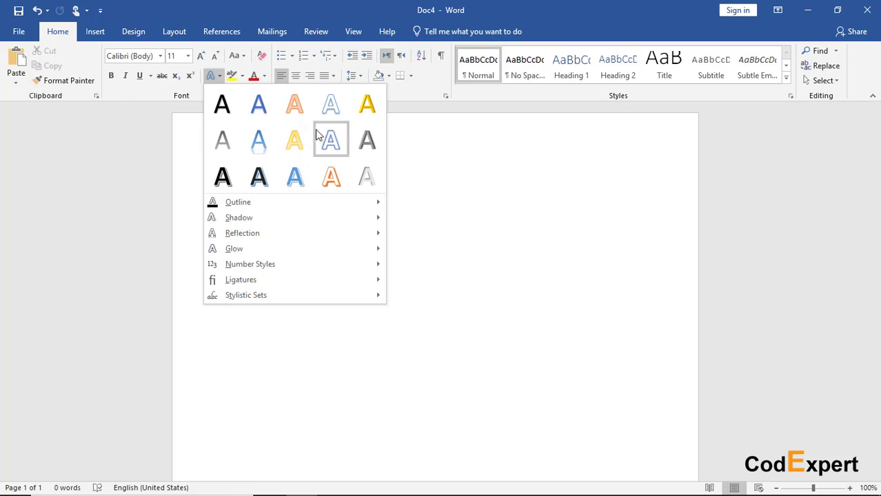
pyautogui.click(402, 166)
# Step: Insert a WordArt in the bold black shadowed style from the third row and move it toward the page's right side
pyautogui.click(95, 32)
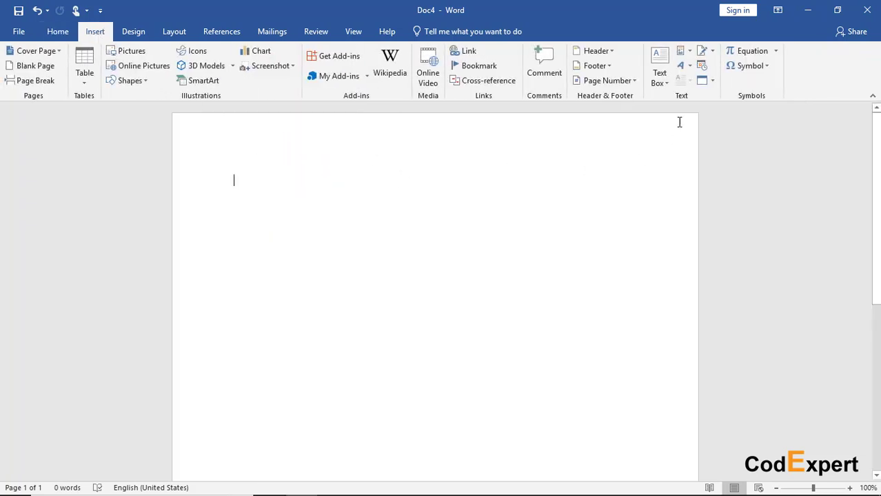
pyautogui.click(685, 68)
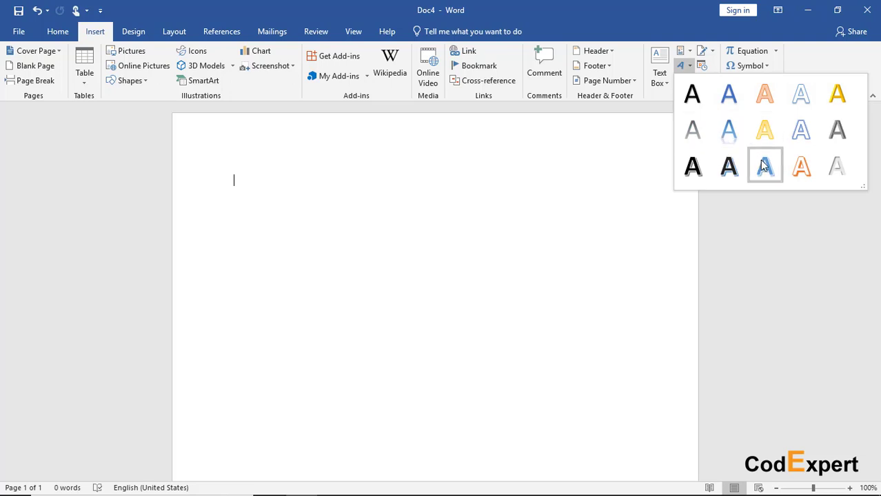
pyautogui.click(695, 169)
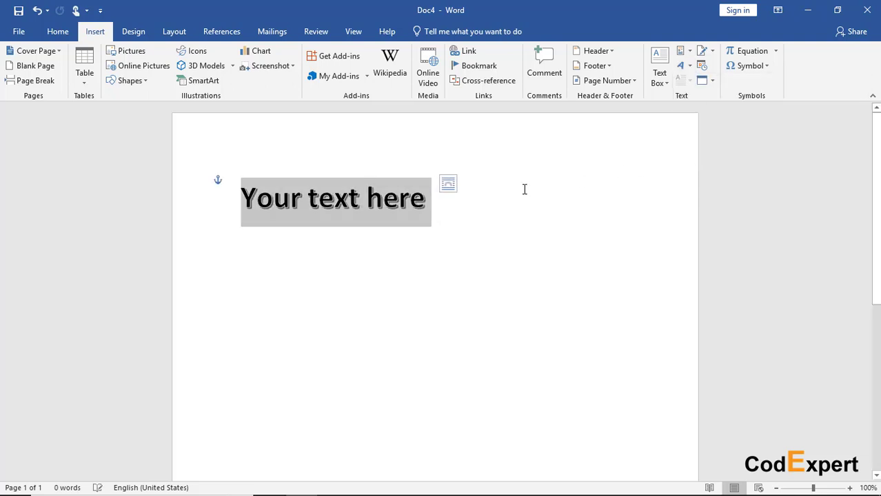
pyautogui.click(403, 181)
pyautogui.moveTo(403, 180); pyautogui.dragTo(585, 202)
# Step: Replace the WordArt's placeholder text with "CodExpert"
pyautogui.tripleClick(585, 211)
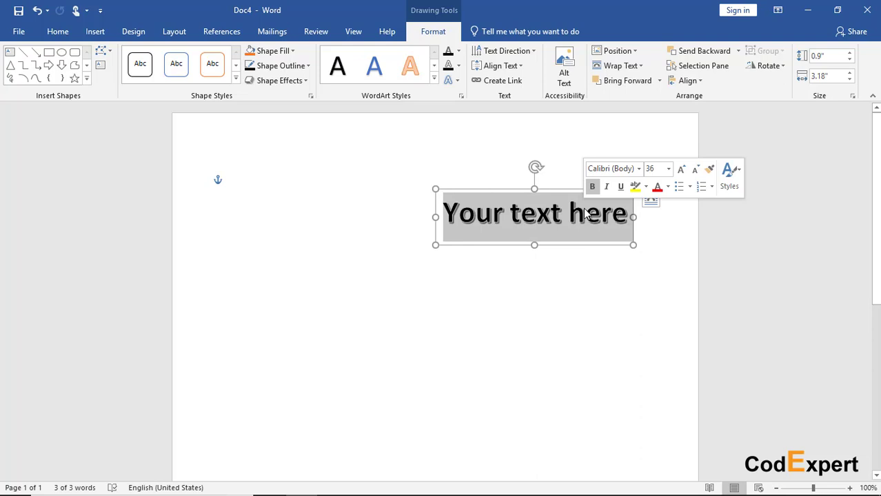
pyautogui.write('Cod')
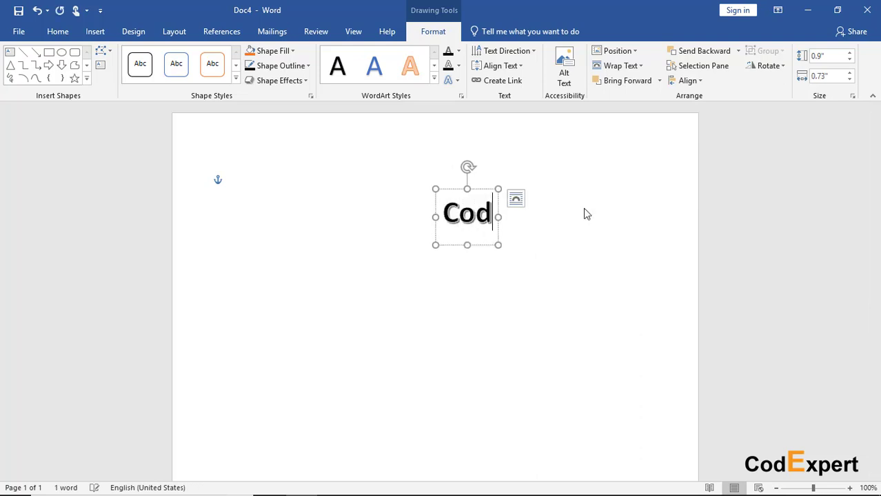
pyautogui.write('Exp')
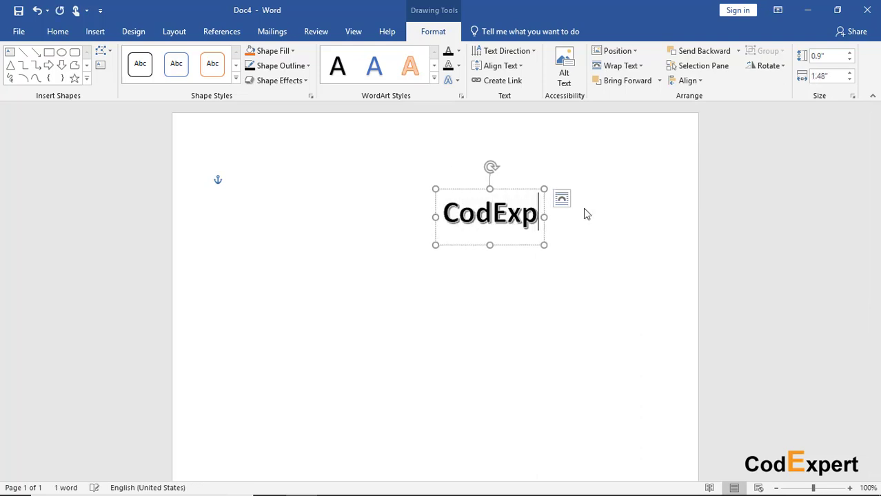
pyautogui.write('ert')
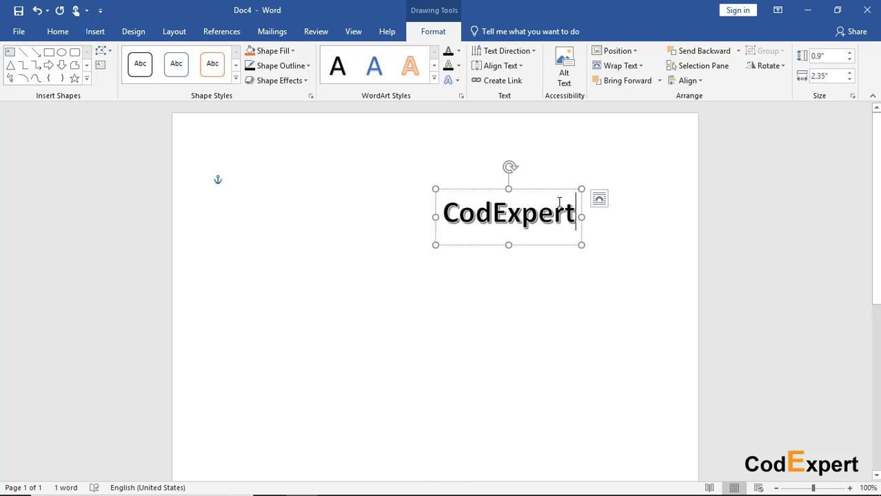
# Step: Nudge the "CodExpert" WordArt slightly up and delete it
pyautogui.moveTo(559, 189)
pyautogui.mouseDown()
pyautogui.moveTo(538, 183)
pyautogui.moveTo(559, 182)
pyautogui.mouseUp()
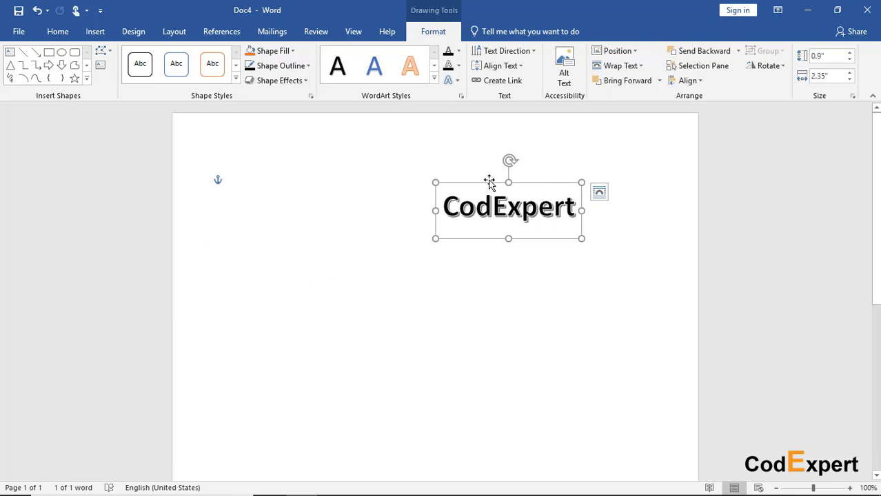
pyautogui.press('Delete')
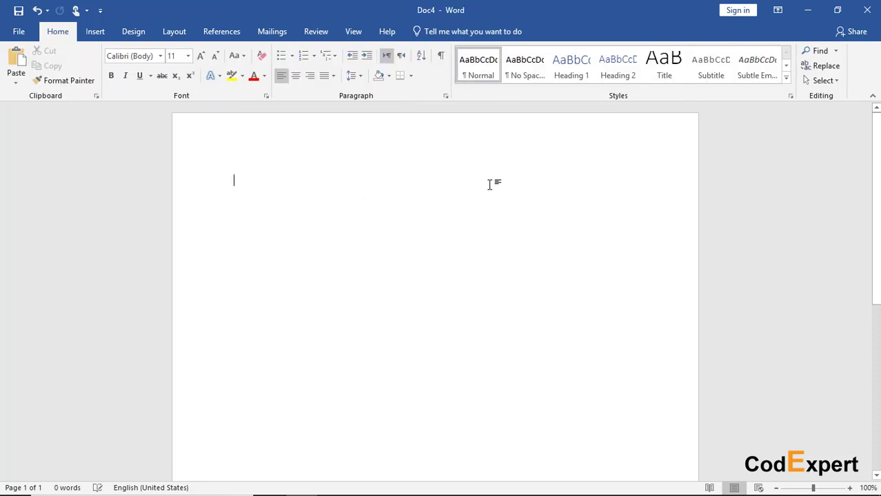
# Step: Insert a new WordArt in the bold light-blue shadowed style from the middle of the third row
pyautogui.click(95, 32)
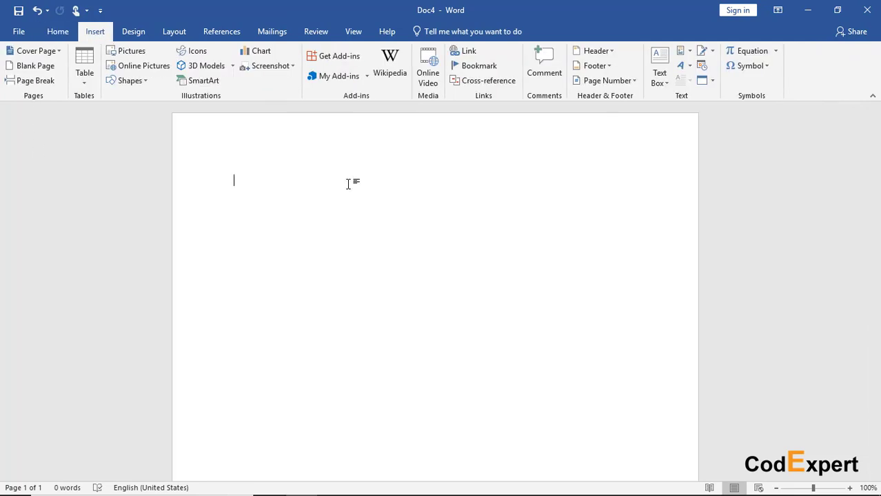
pyautogui.click(685, 67)
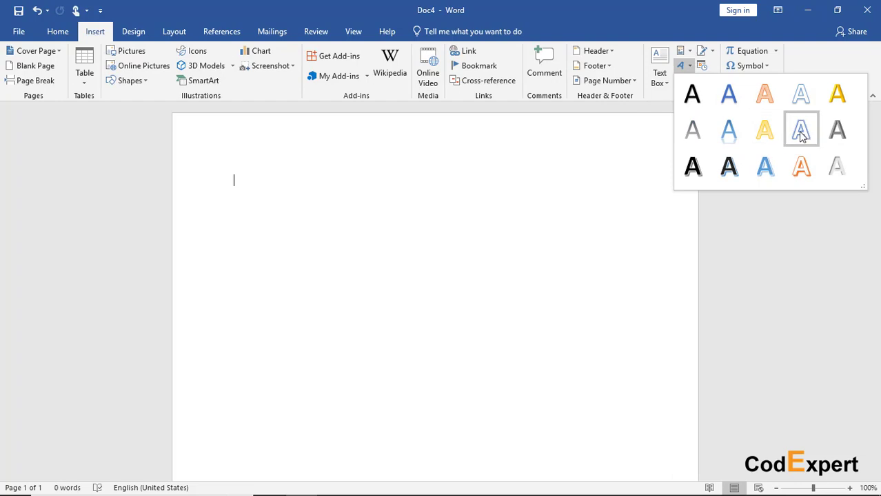
pyautogui.click(765, 169)
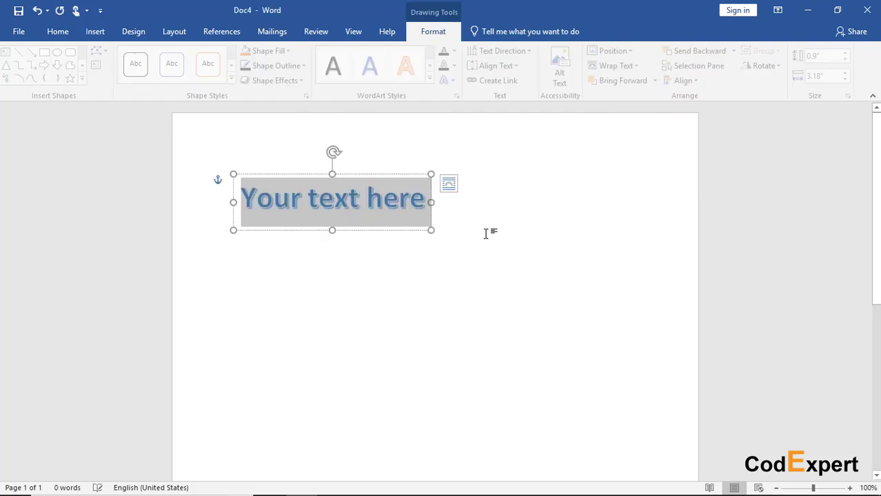
# Step: Restyle the blue WordArt with the gray gradient style that starts the second row, and delete the WordArt
pyautogui.click(365, 177)
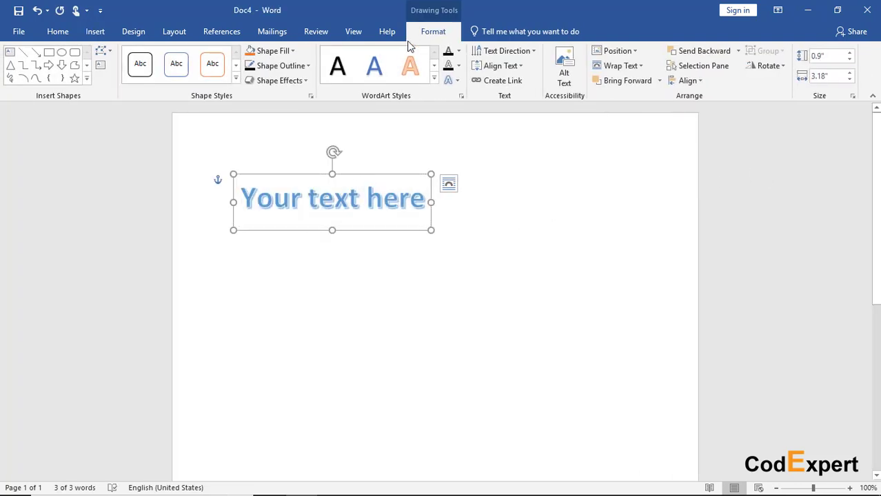
pyautogui.click(435, 78)
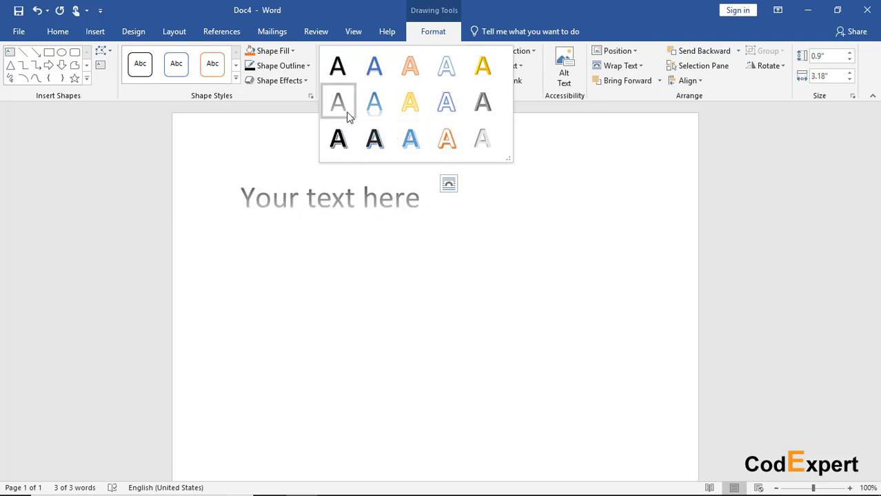
pyautogui.click(342, 103)
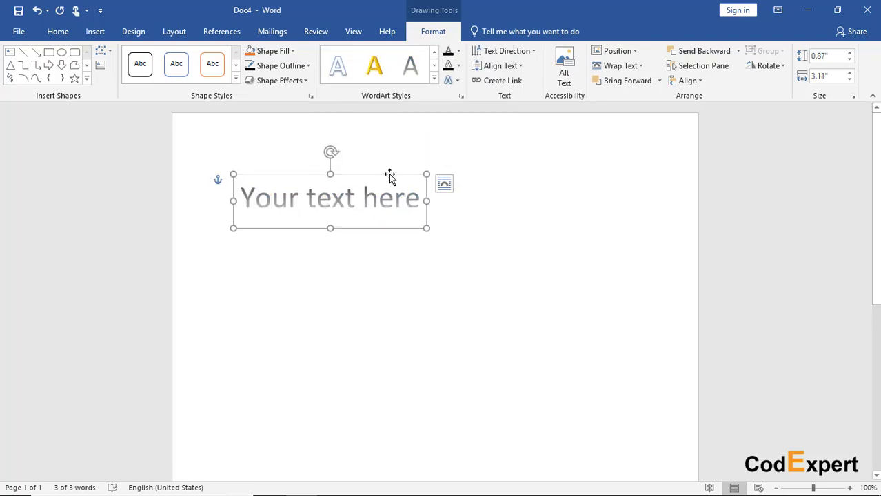
pyautogui.press('Delete')
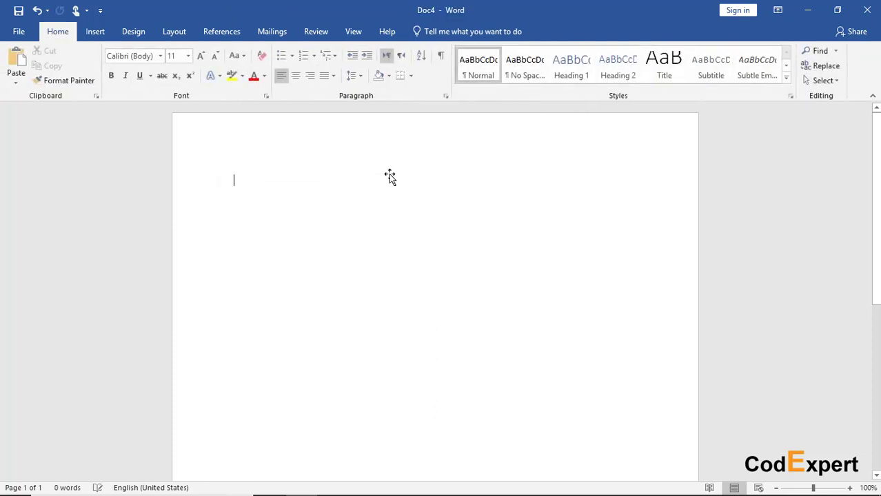
# Step: Browse the available date formats and insert the current date in the 1/6/2021 format
pyautogui.click(95, 31)
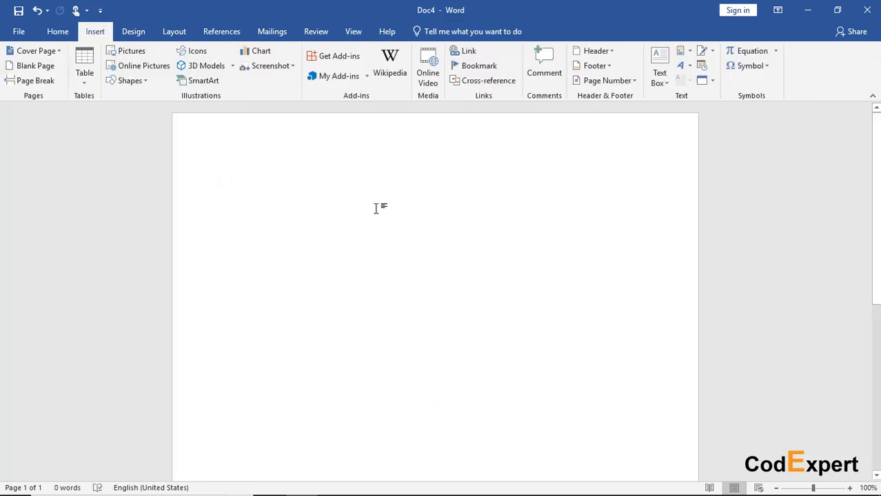
pyautogui.click(702, 67)
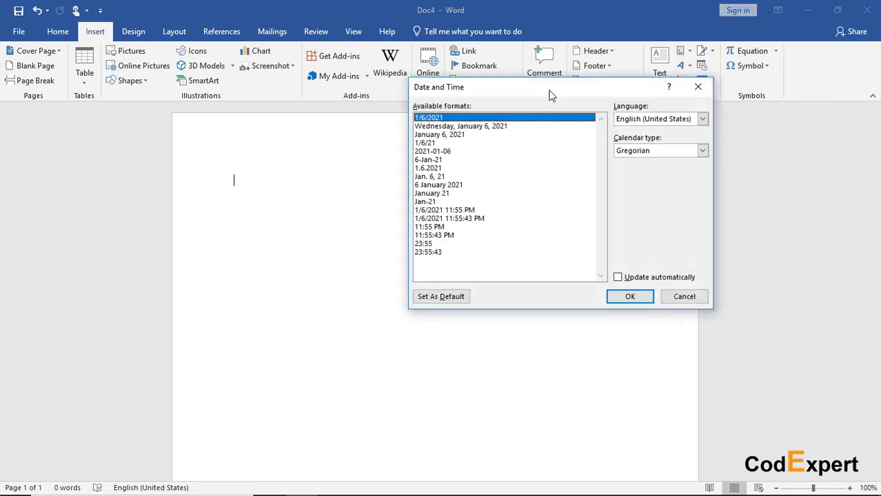
pyautogui.moveTo(549, 90); pyautogui.dragTo(583, 92)
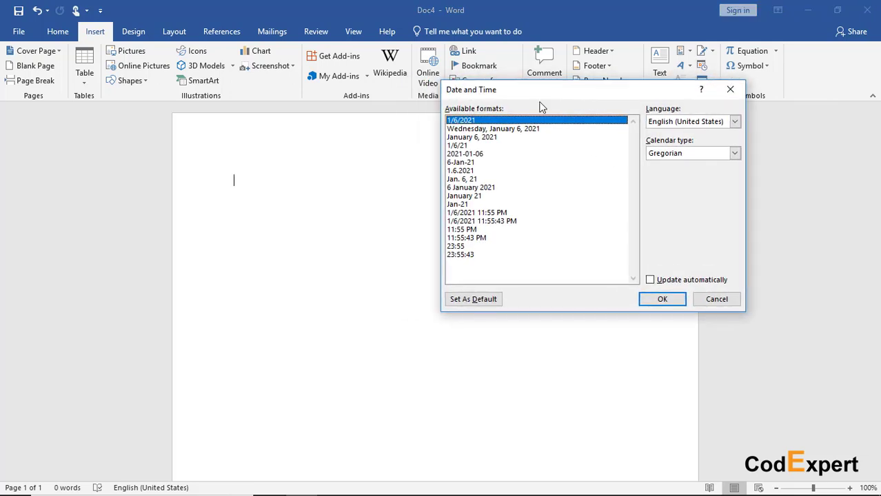
pyautogui.click(471, 130)
pyautogui.click(472, 138)
pyautogui.click(471, 145)
pyautogui.click(472, 154)
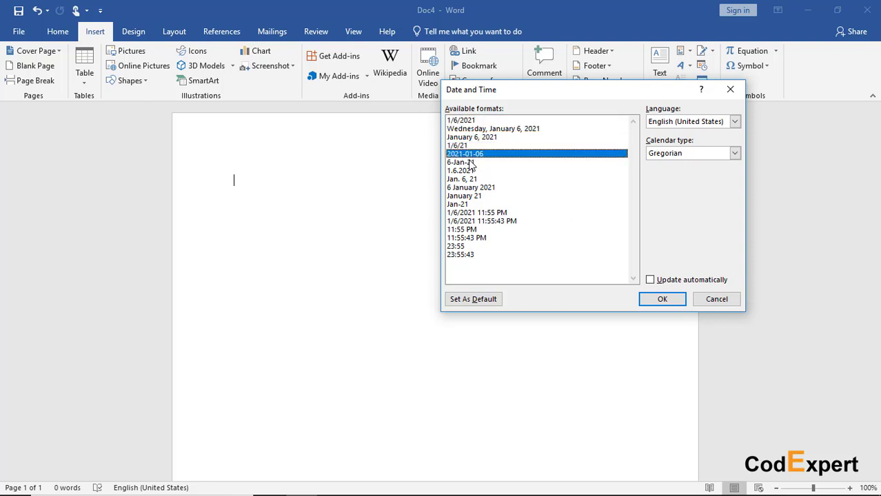
pyautogui.click(472, 162)
pyautogui.click(470, 171)
pyautogui.click(471, 121)
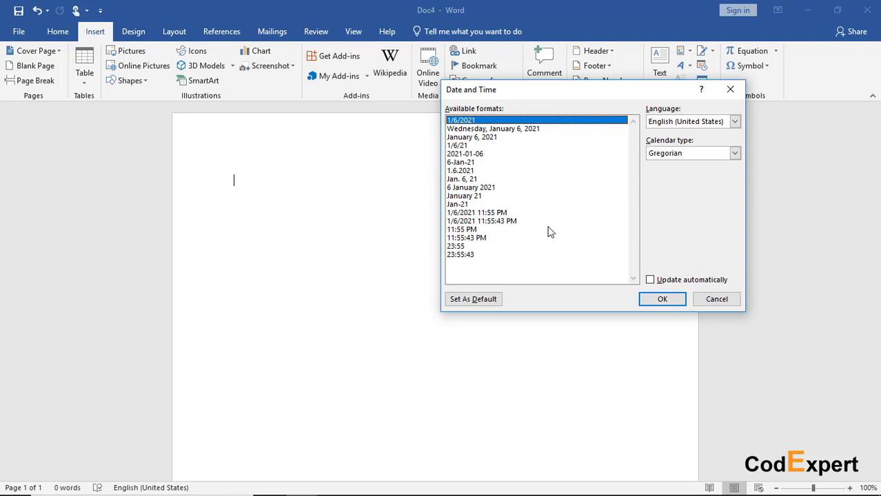
pyautogui.click(662, 301)
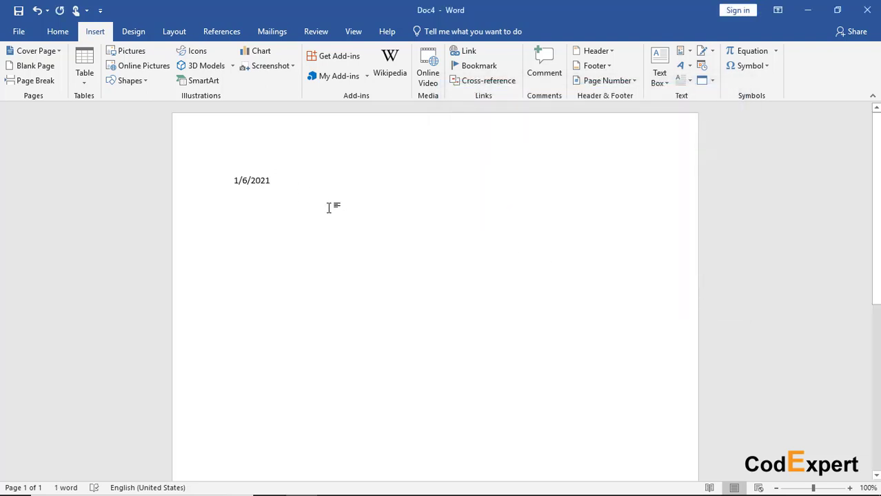
# Step: Insert the current time on a new line below the date in the 11:56 PM format
pyautogui.press('Return')
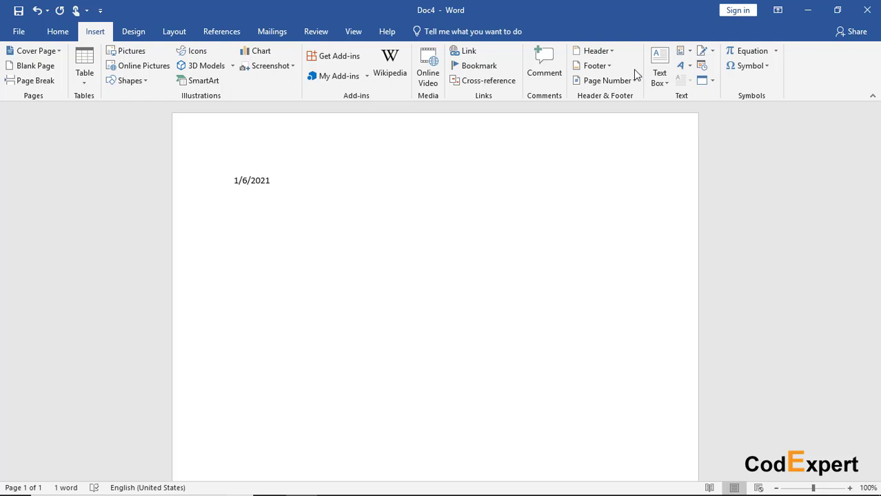
pyautogui.click(703, 66)
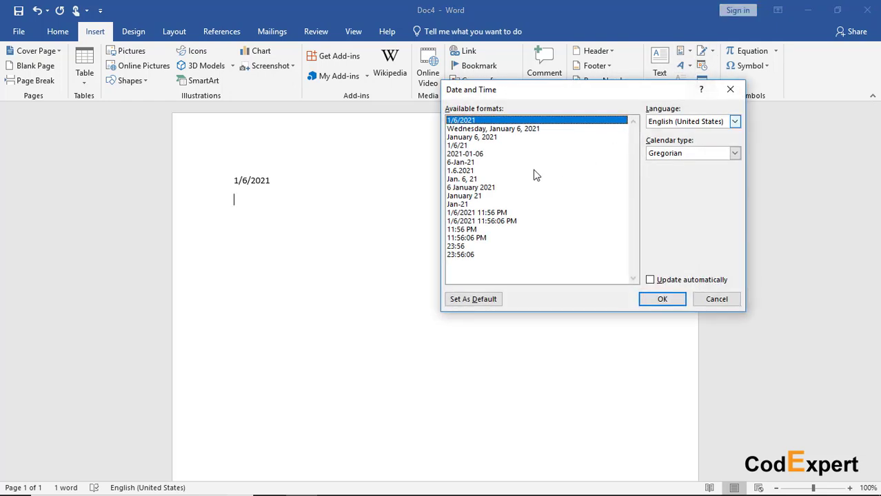
pyautogui.click(464, 197)
pyautogui.click(473, 213)
pyautogui.click(473, 222)
pyautogui.click(462, 230)
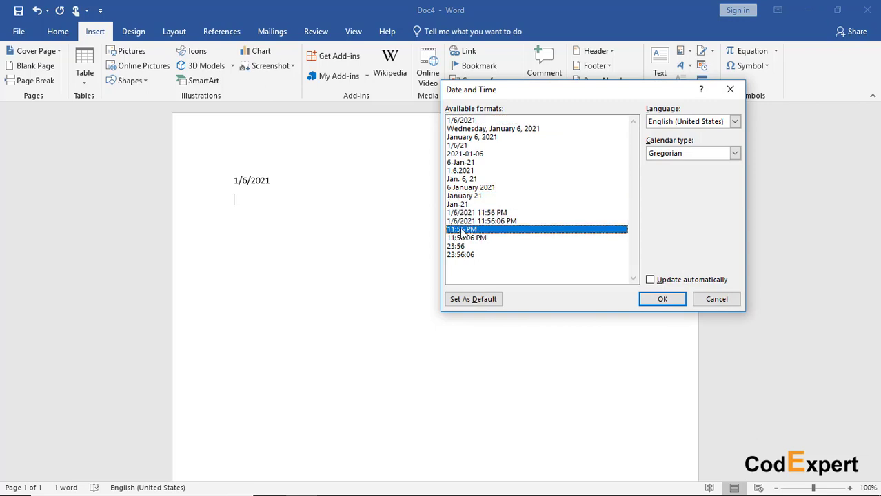
pyautogui.click(666, 302)
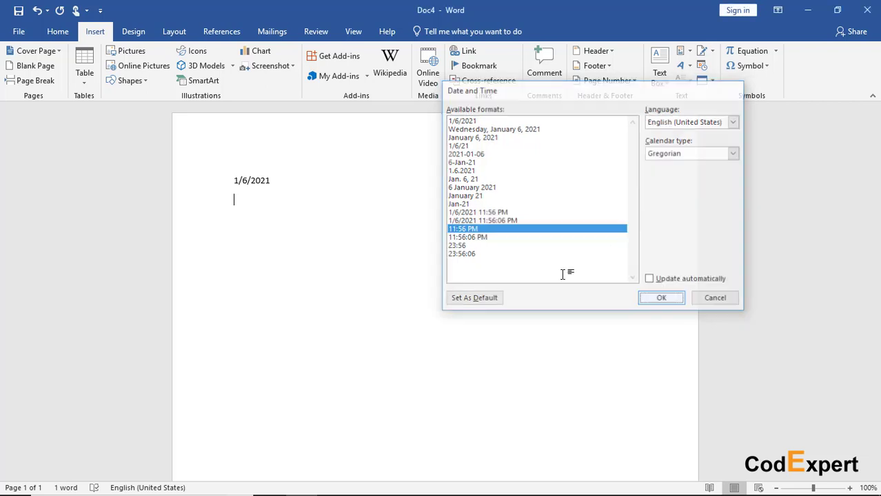
# Step: Delete the inserted date and time lines from the document
pyautogui.moveTo(296, 202); pyautogui.dragTo(226, 175)
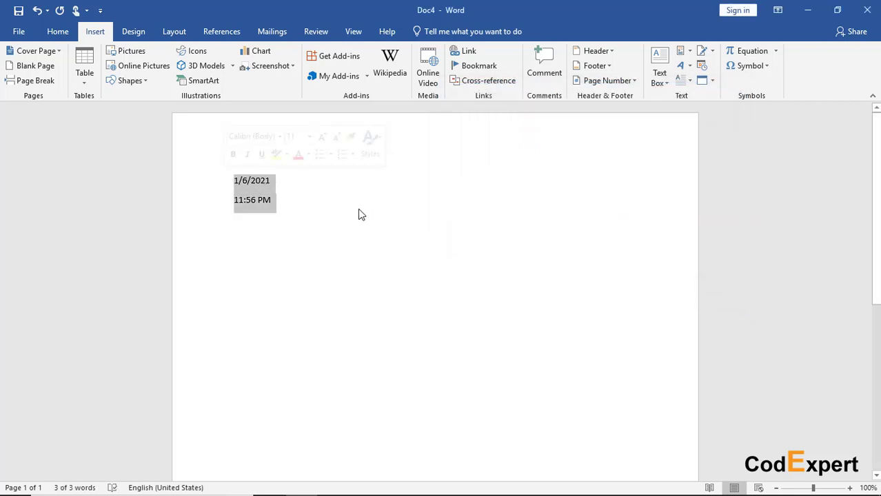
pyautogui.press('Delete')
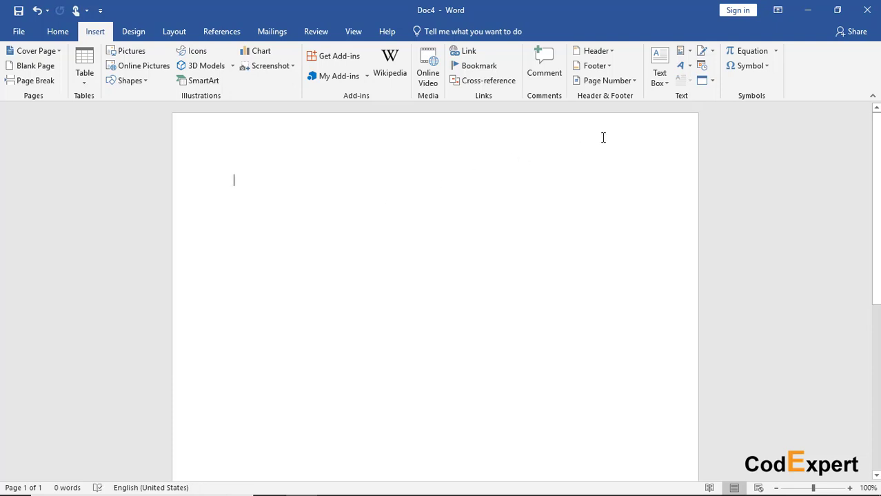
# Step: Insert the current date in the 1/6/2021 format with automatic updating turned on, and check its update field
pyautogui.click(703, 66)
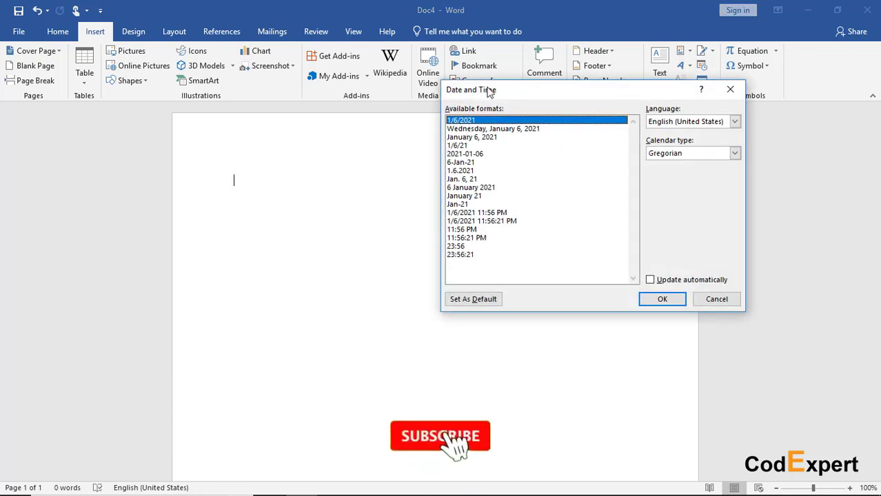
pyautogui.moveTo(488, 93); pyautogui.dragTo(487, 82)
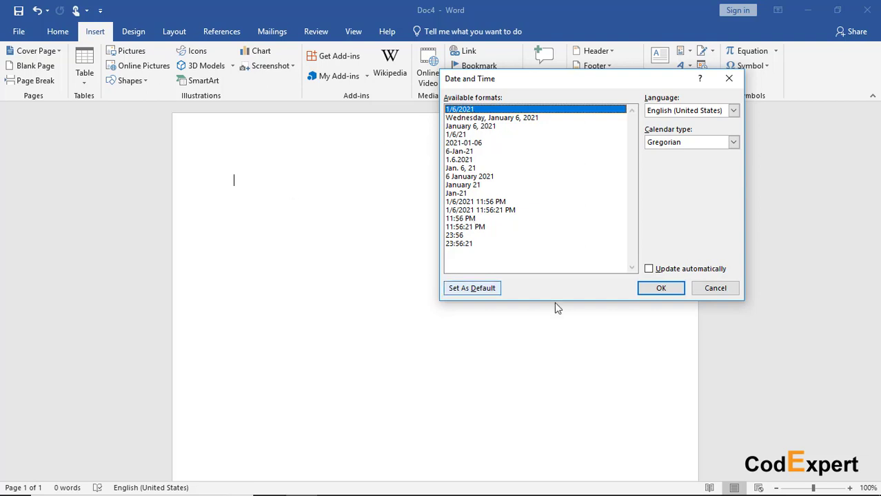
pyautogui.click(648, 269)
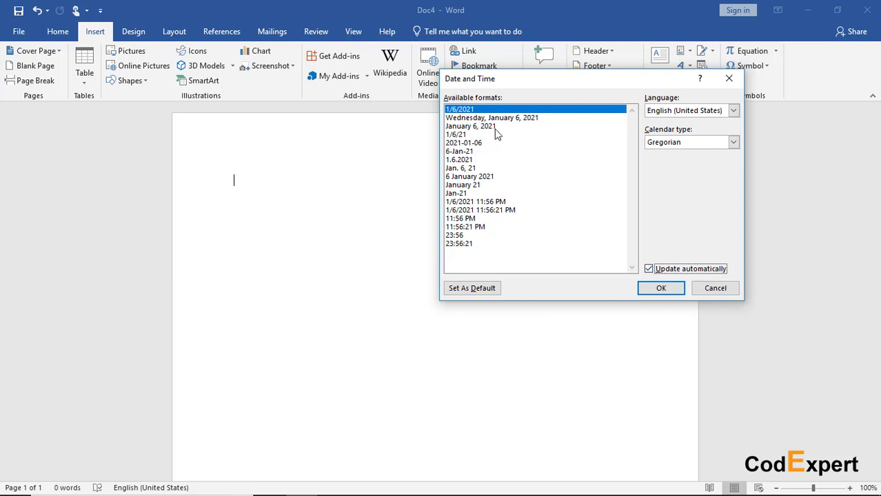
pyautogui.click(661, 288)
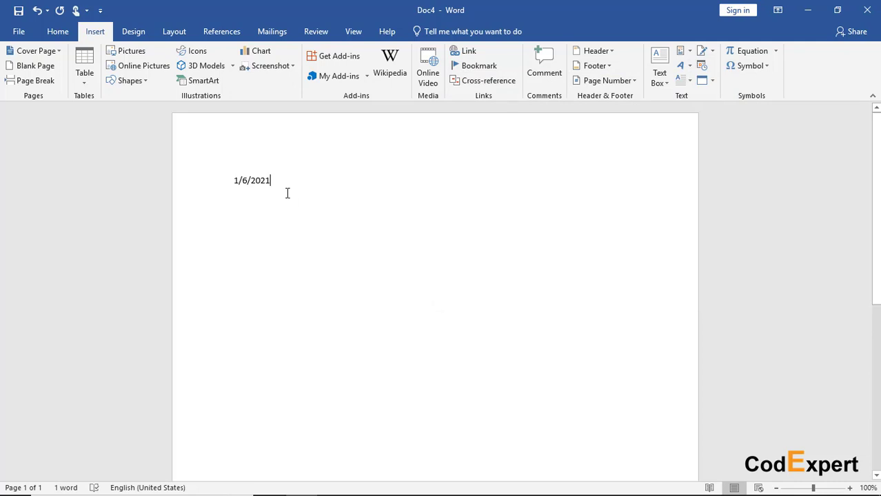
pyautogui.doubleClick(280, 183)
pyautogui.click(297, 179)
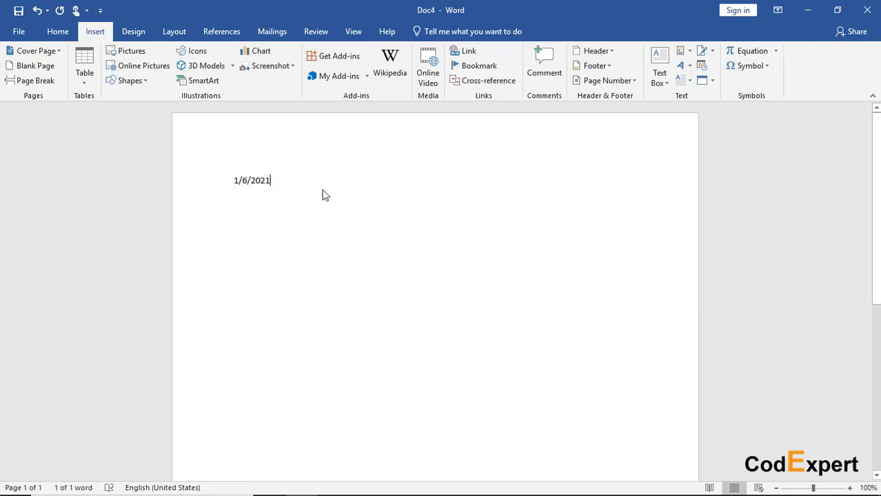
pyautogui.doubleClick(279, 182)
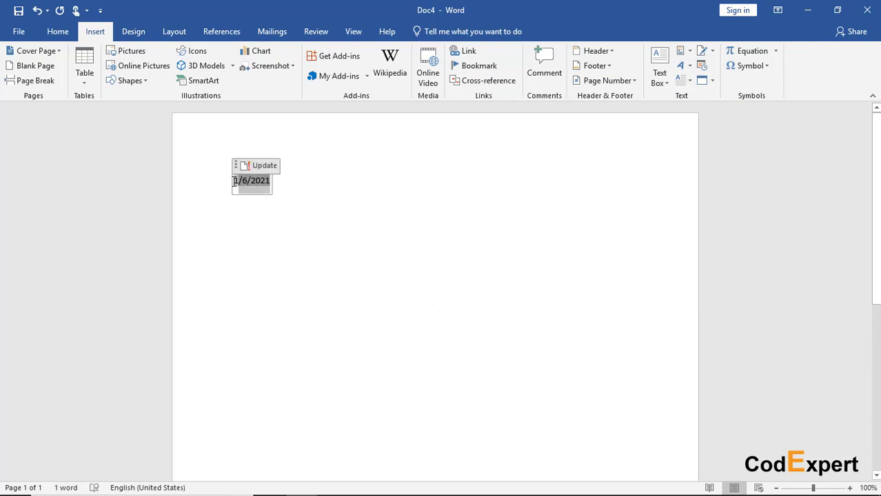
pyautogui.click(289, 189)
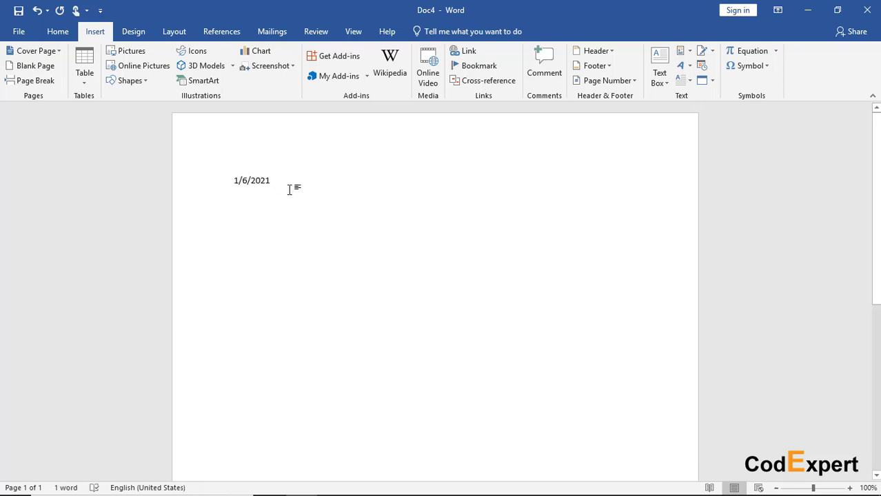
# Step: Insert a second automatically updating date in the 1/6/2021 format right after the first, and remove this duplicate
pyautogui.click(702, 66)
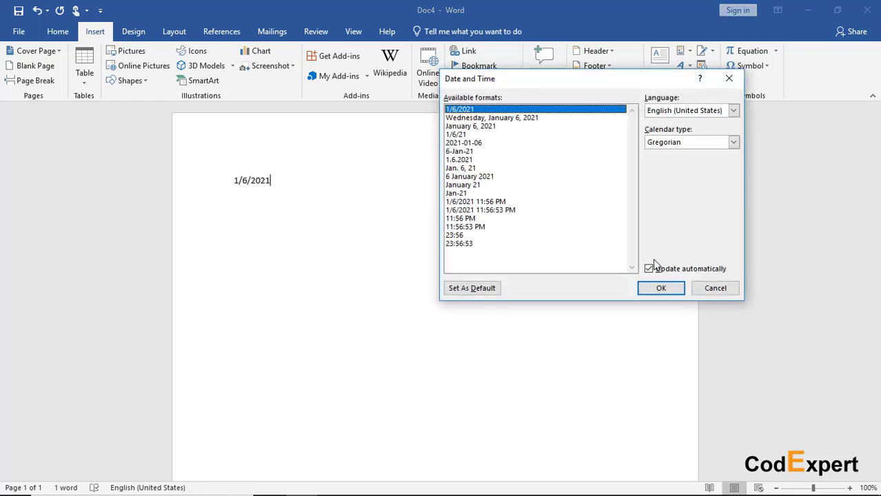
pyautogui.click(650, 270)
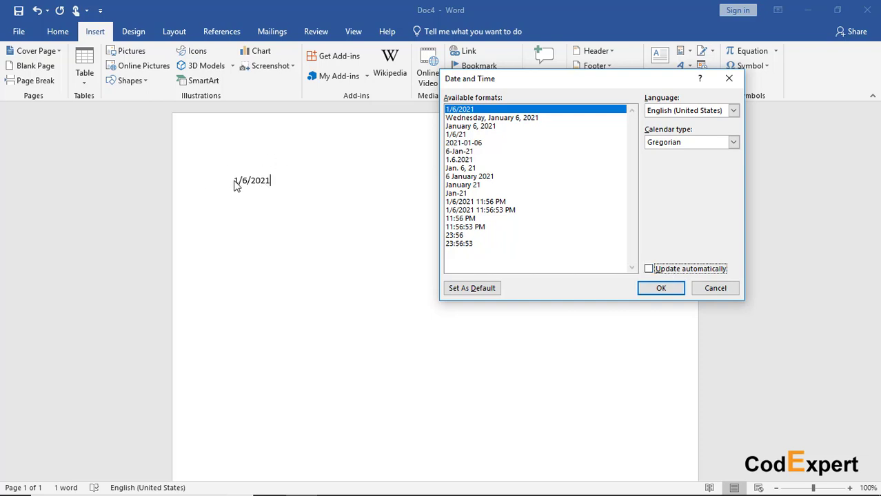
pyautogui.click(649, 270)
pyautogui.click(659, 289)
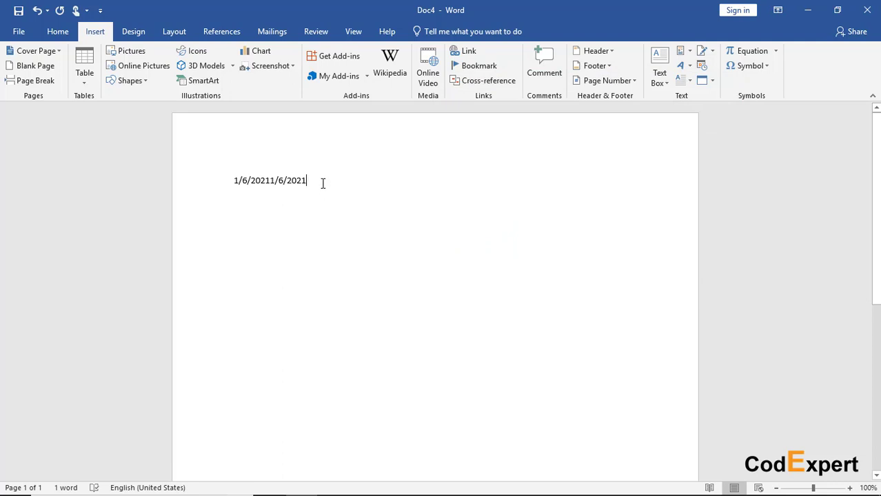
pyautogui.press('BackSpace')
pyautogui.press('BackSpace')
pyautogui.press('BackSpace')
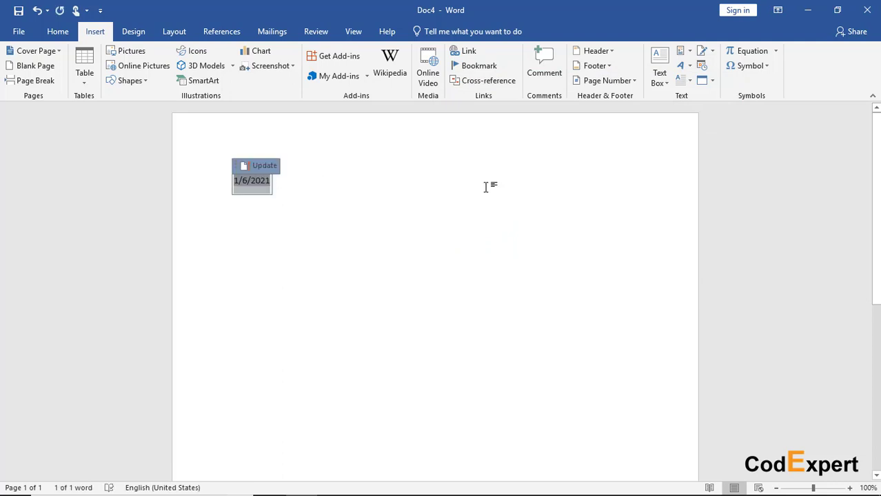
pyautogui.click(423, 202)
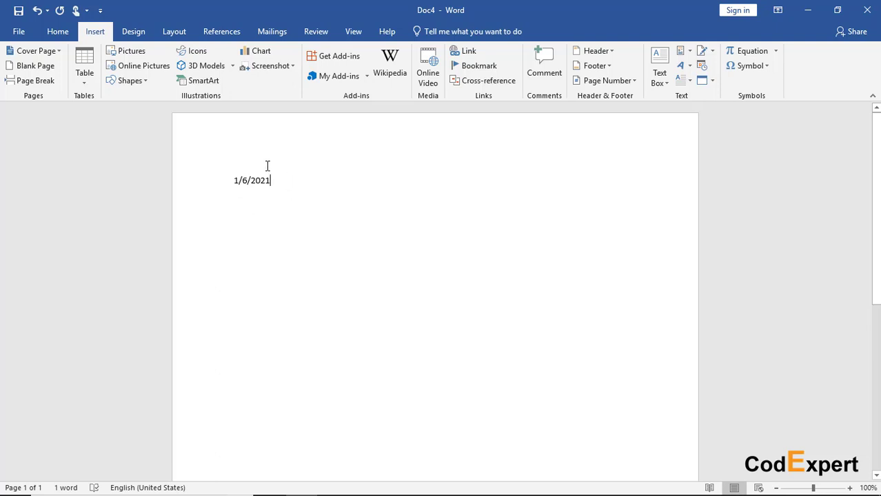
# Step: Review the automatic update option for dates without inserting anything, and delete the date line from the document
pyautogui.click(702, 69)
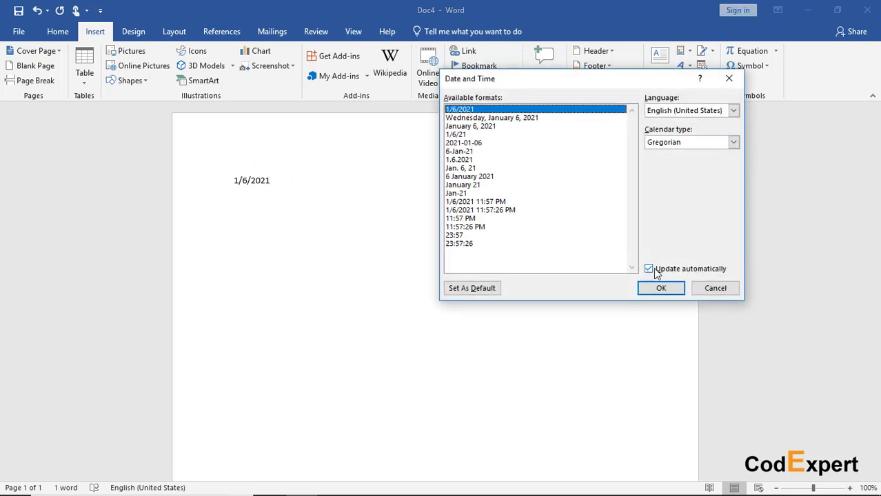
pyautogui.click(701, 289)
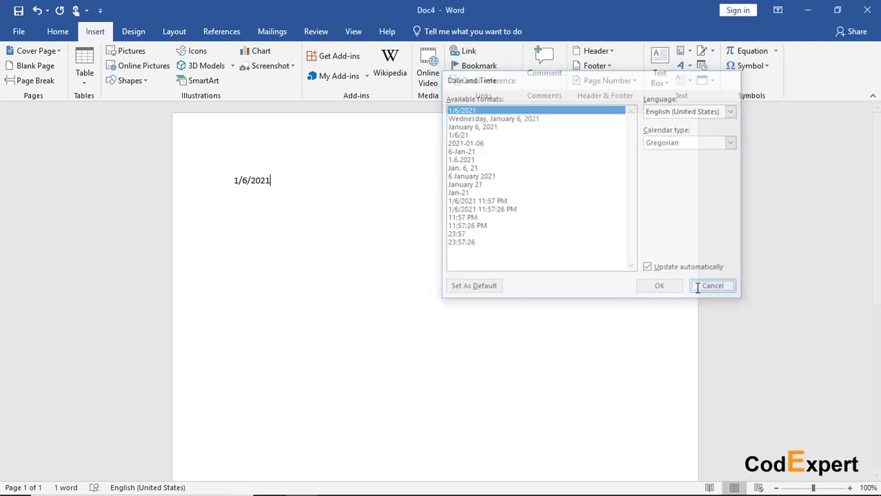
pyautogui.click(214, 186)
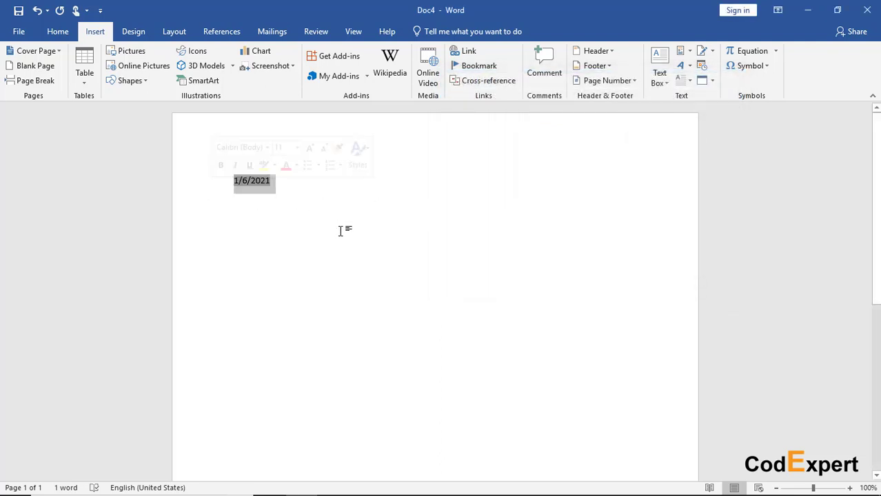
pyautogui.press('Delete')
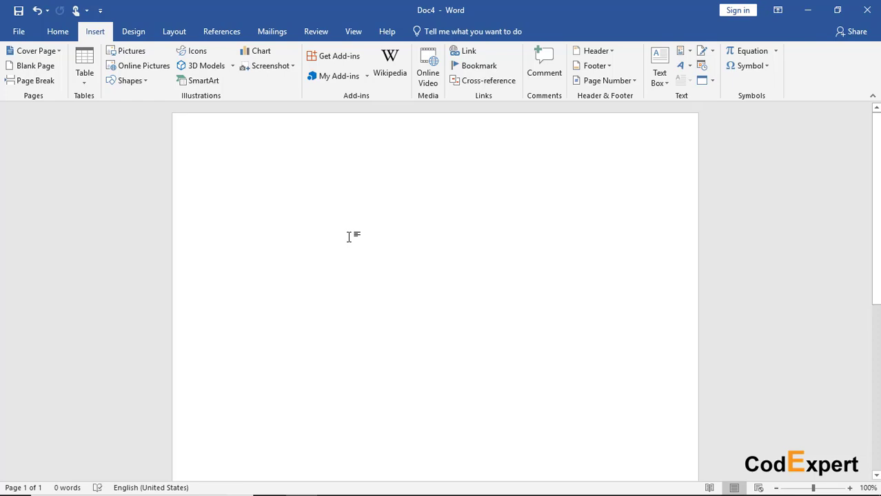